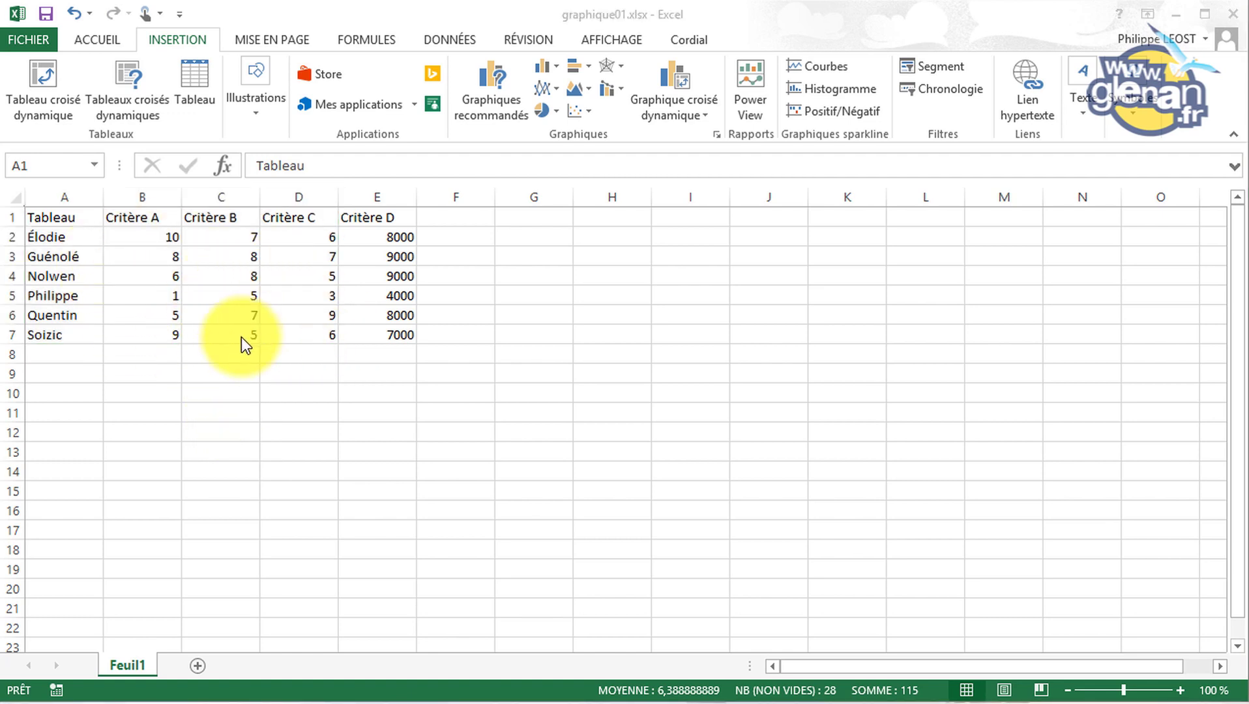
Step: Select the data range A1:D7 and bring up the recommended charts for it
{"action": "left_click", "coordinate": [63, 222]}
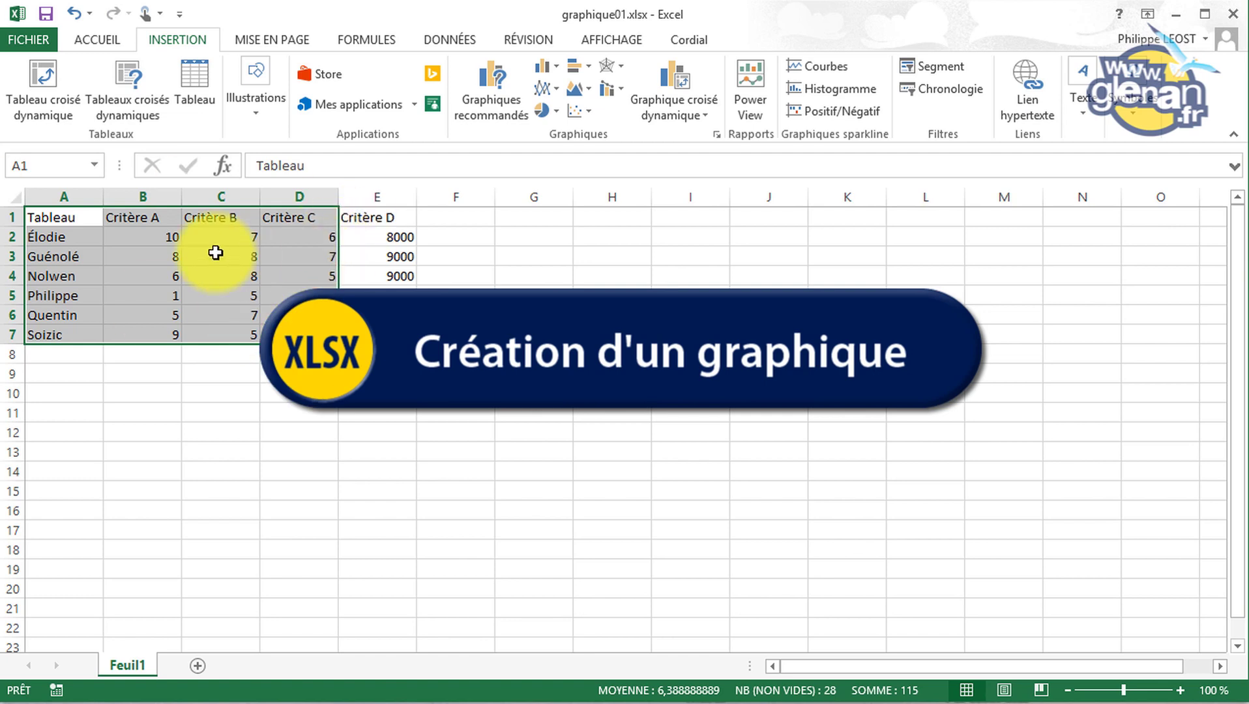
{"action": "left_click", "coordinate": [100, 39]}
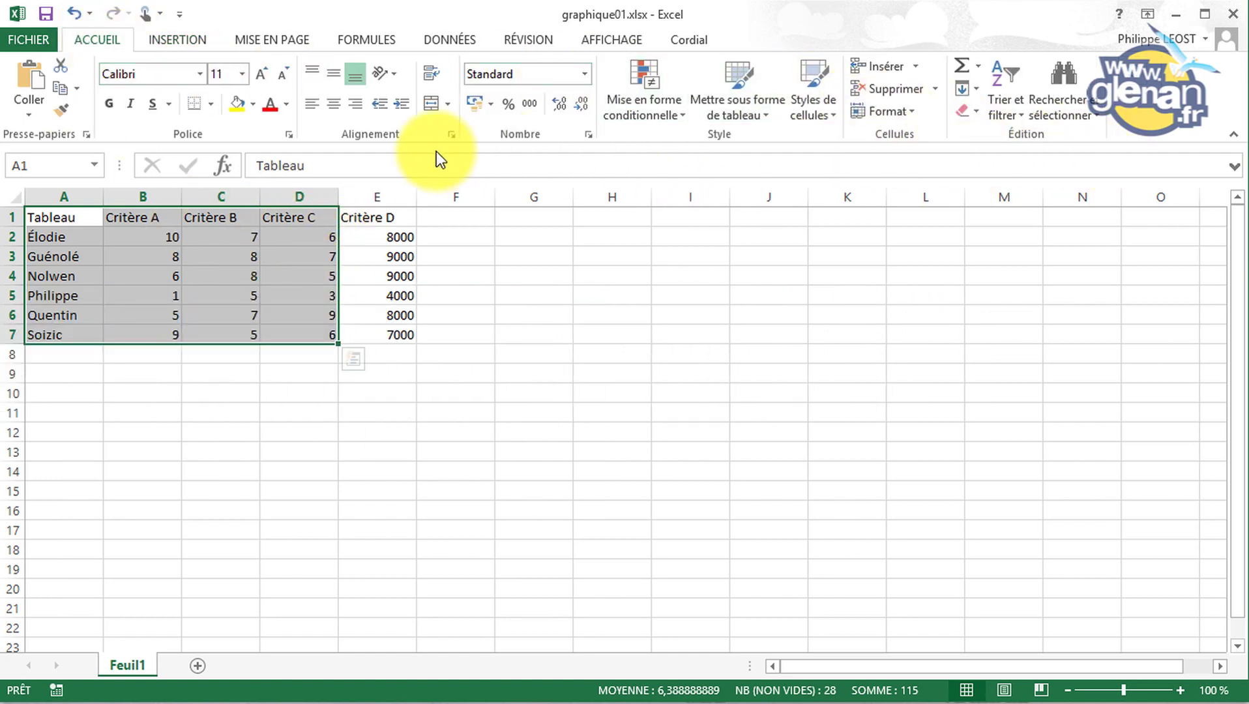
{"action": "left_click", "coordinate": [169, 40]}
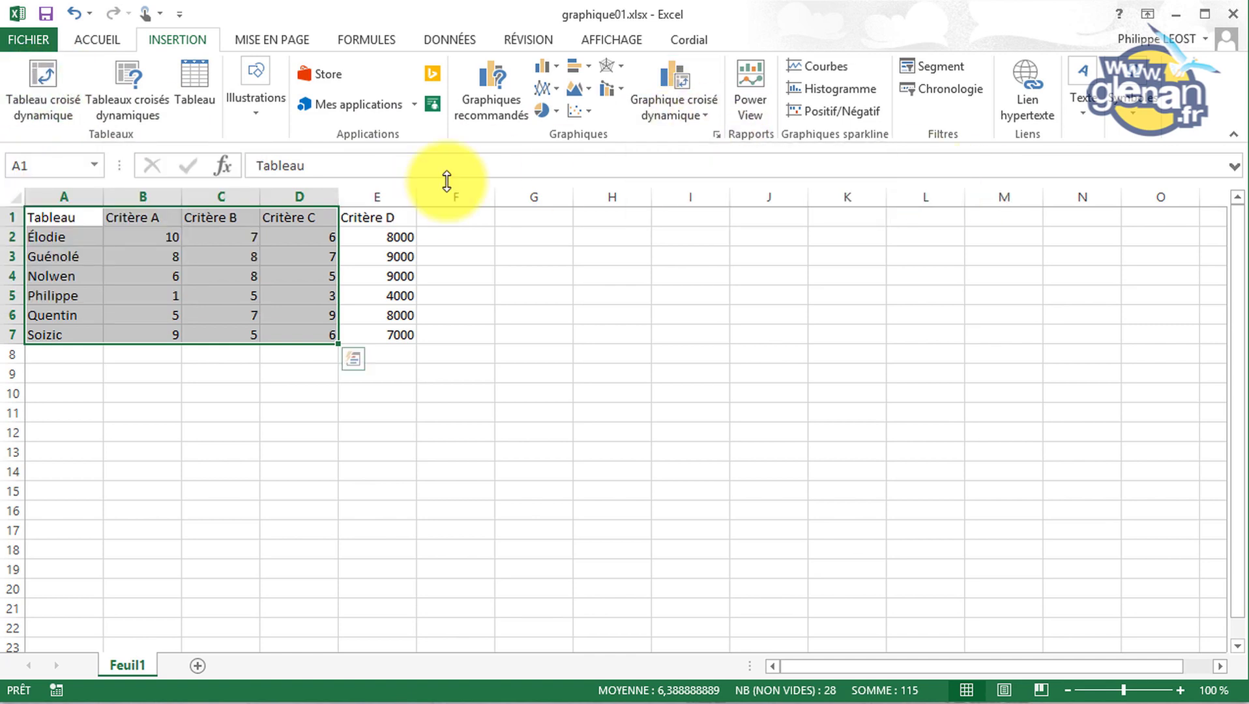
{"action": "left_click", "coordinate": [489, 80]}
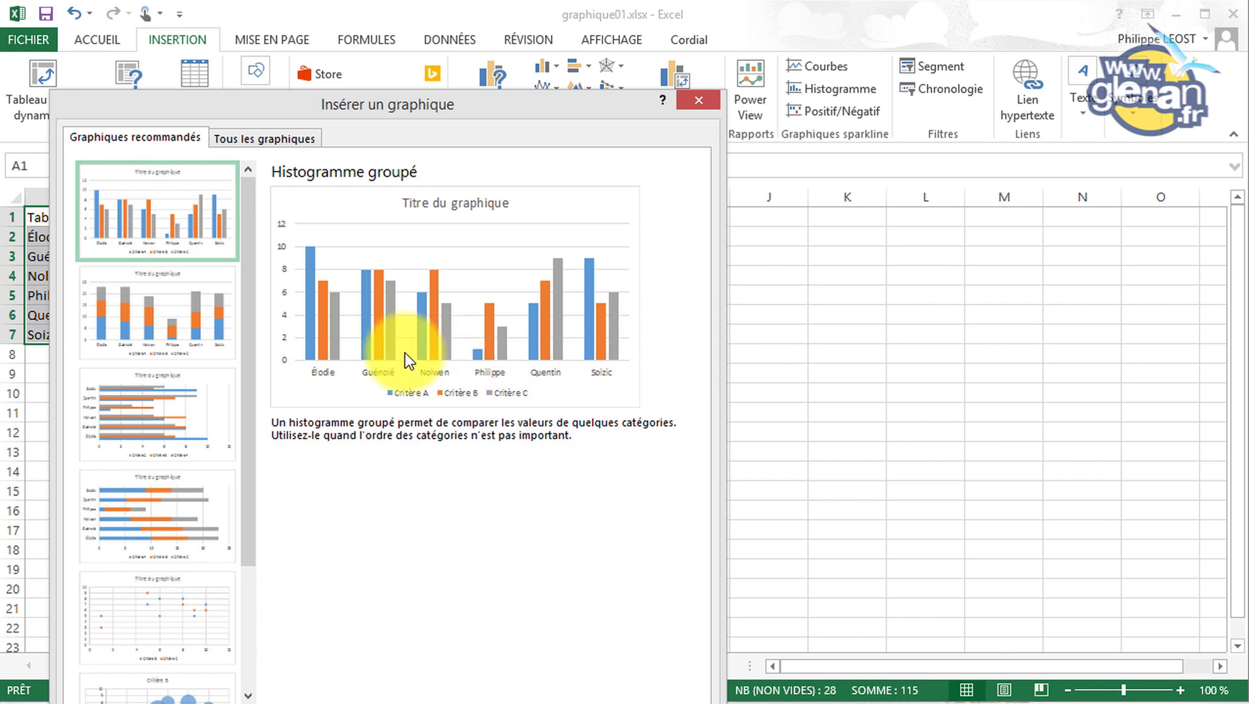
Step: Preview the recommended Histogramme empilé, Barres groupées, Barres empilées, Bulles and Histogramme empilé 100 % charts for the selected data
{"action": "left_click", "coordinate": [183, 323]}
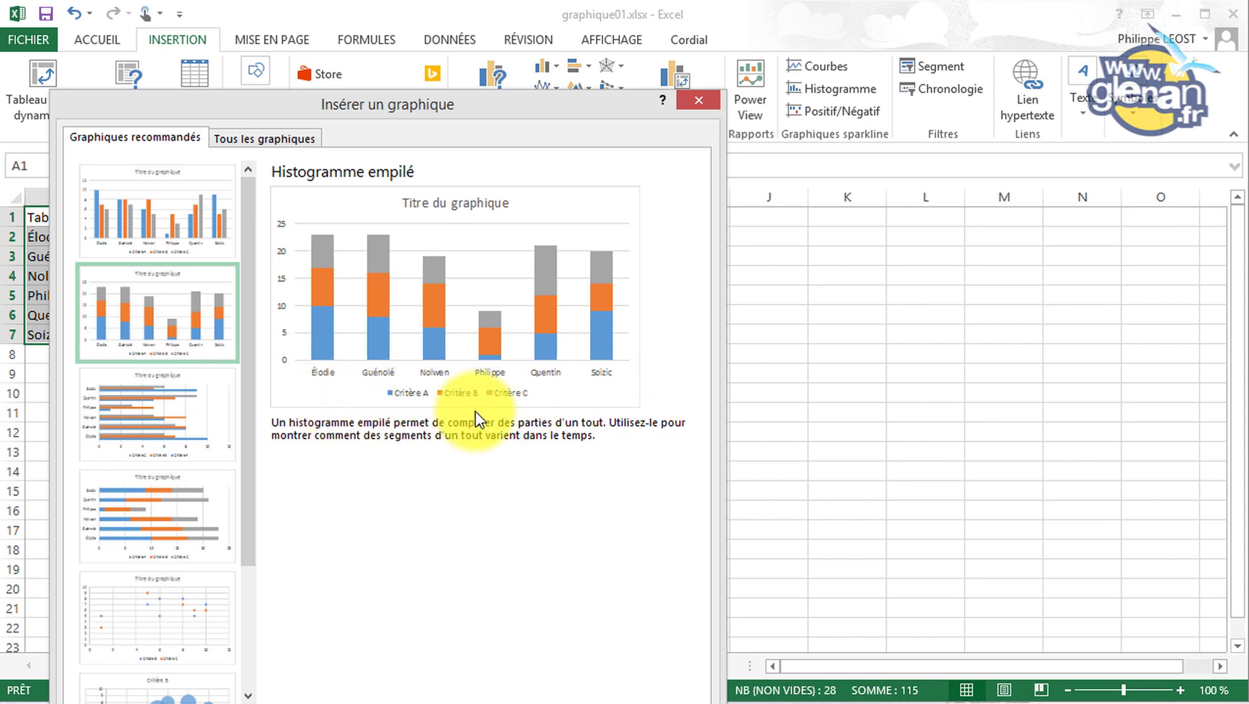
{"action": "left_click", "coordinate": [185, 415]}
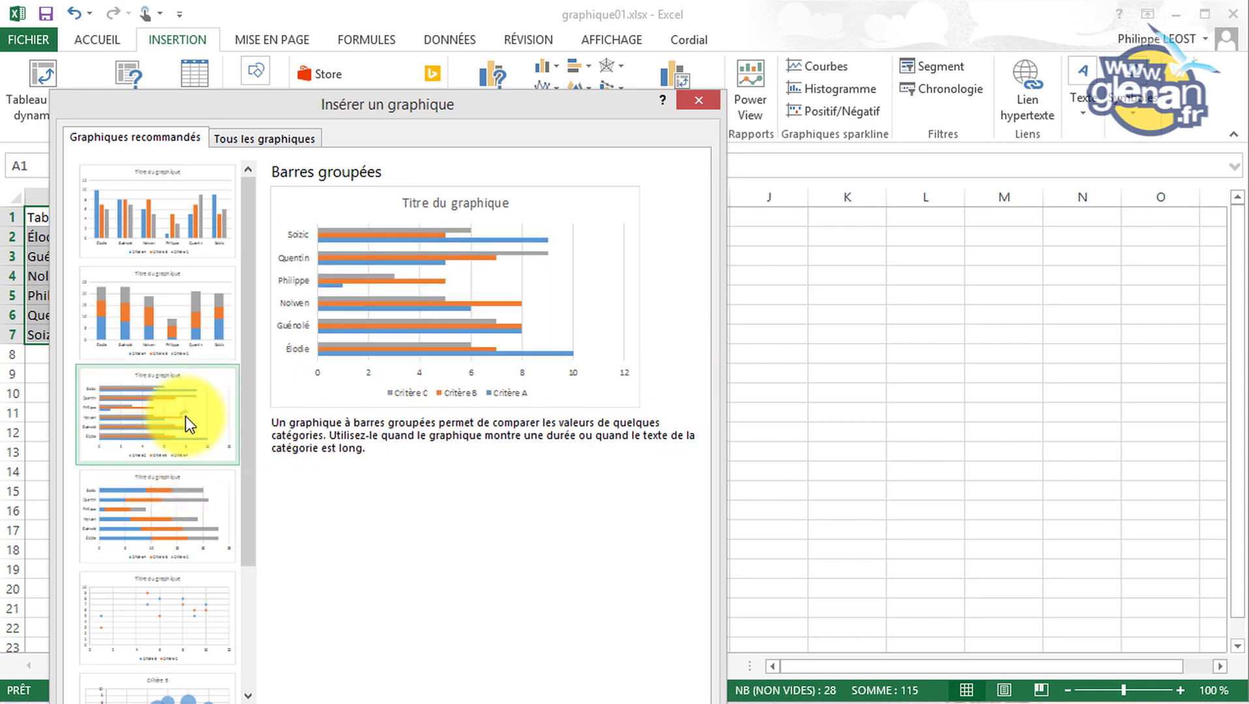
{"action": "left_click", "coordinate": [171, 511]}
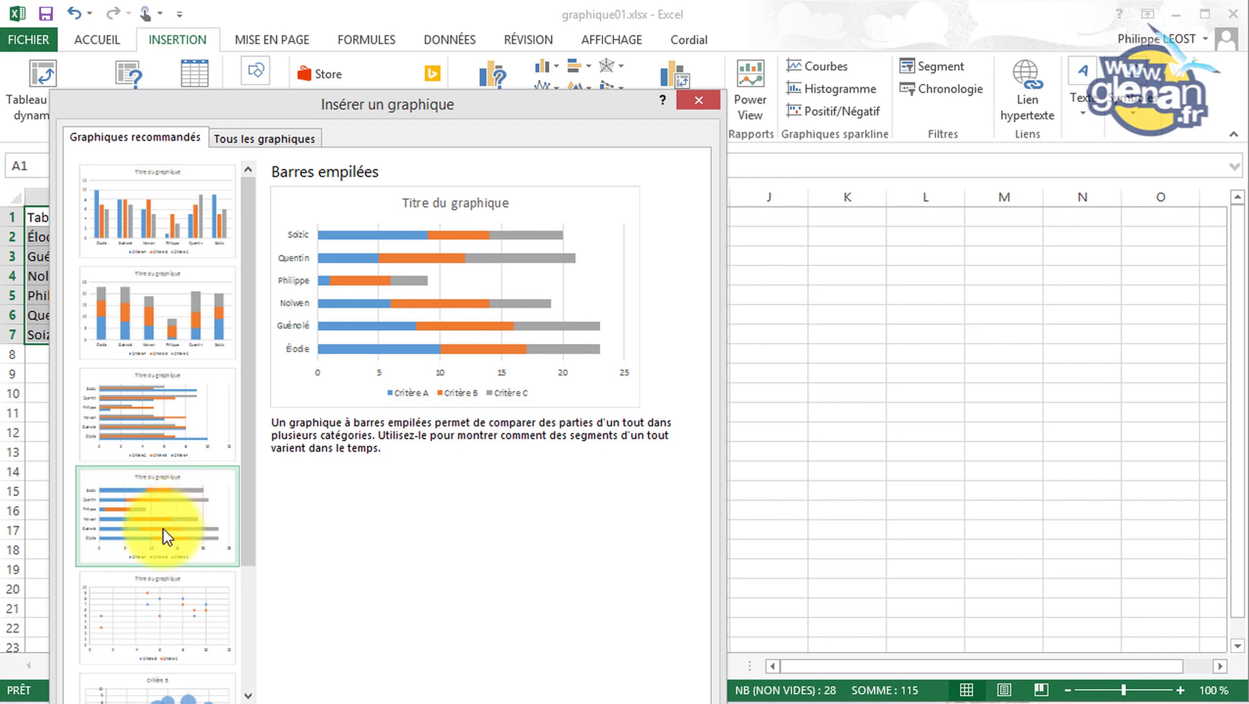
{"action": "scroll", "coordinate": [163, 527], "scroll_direction": "down", "scroll_amount": 3}
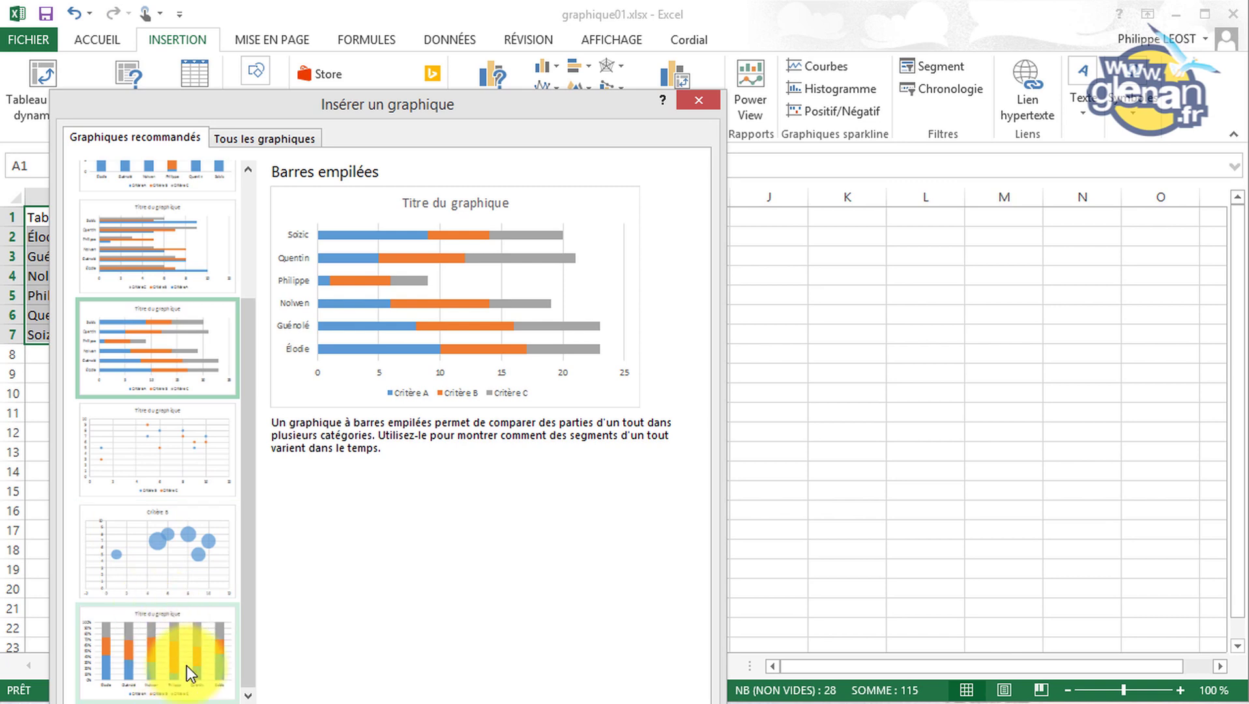
{"action": "left_click", "coordinate": [181, 565]}
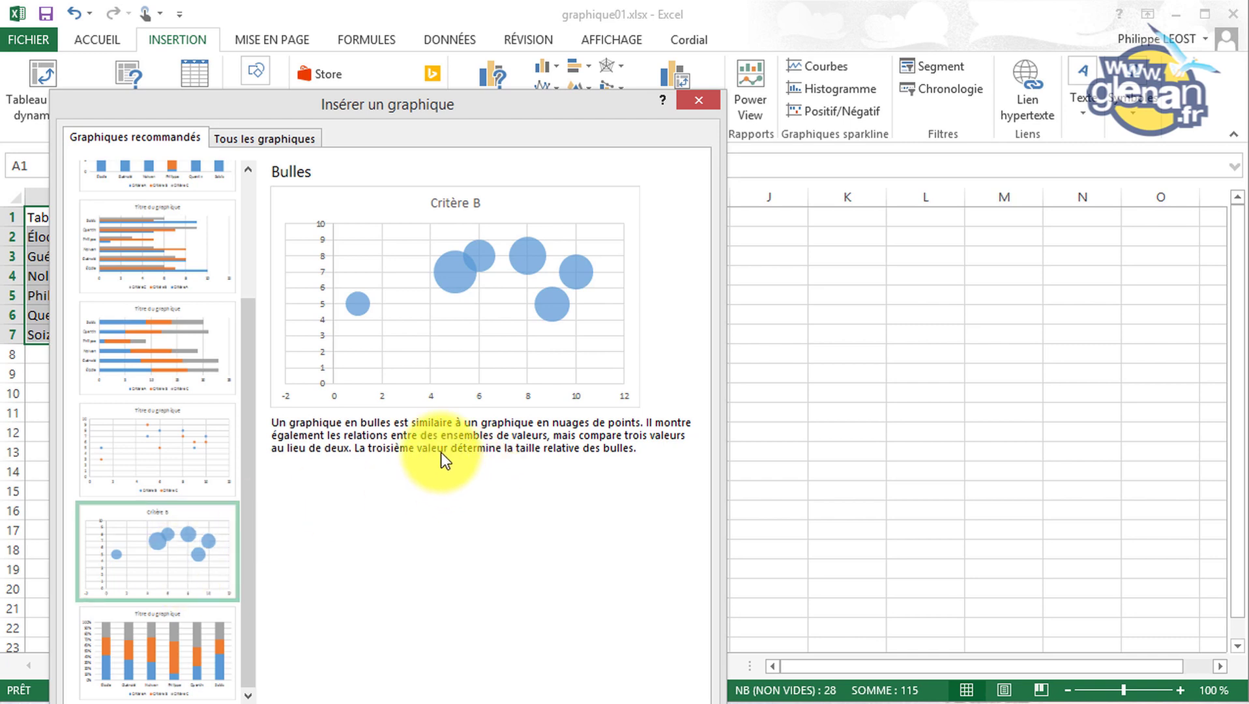
{"action": "left_click", "coordinate": [195, 657]}
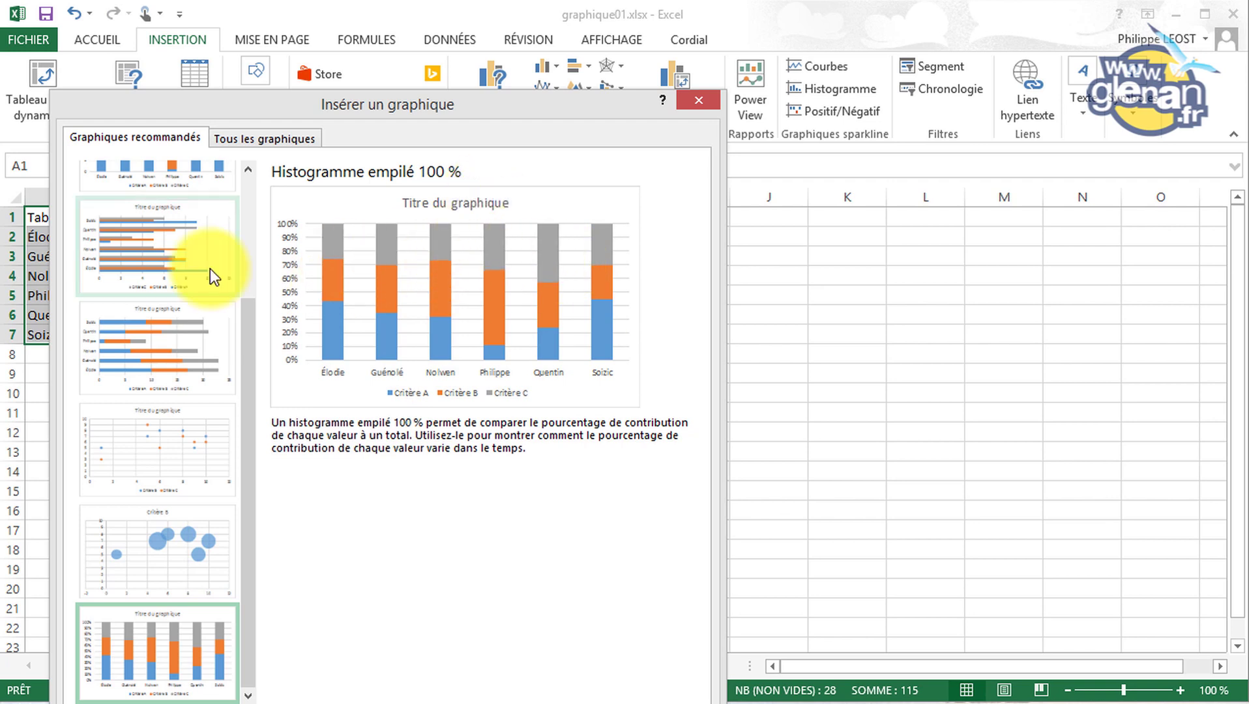
Step: Return to the recommended Histogramme empilé and Histogramme groupé previews, and close the chart dialog without inserting a chart
{"action": "left_click", "coordinate": [249, 212]}
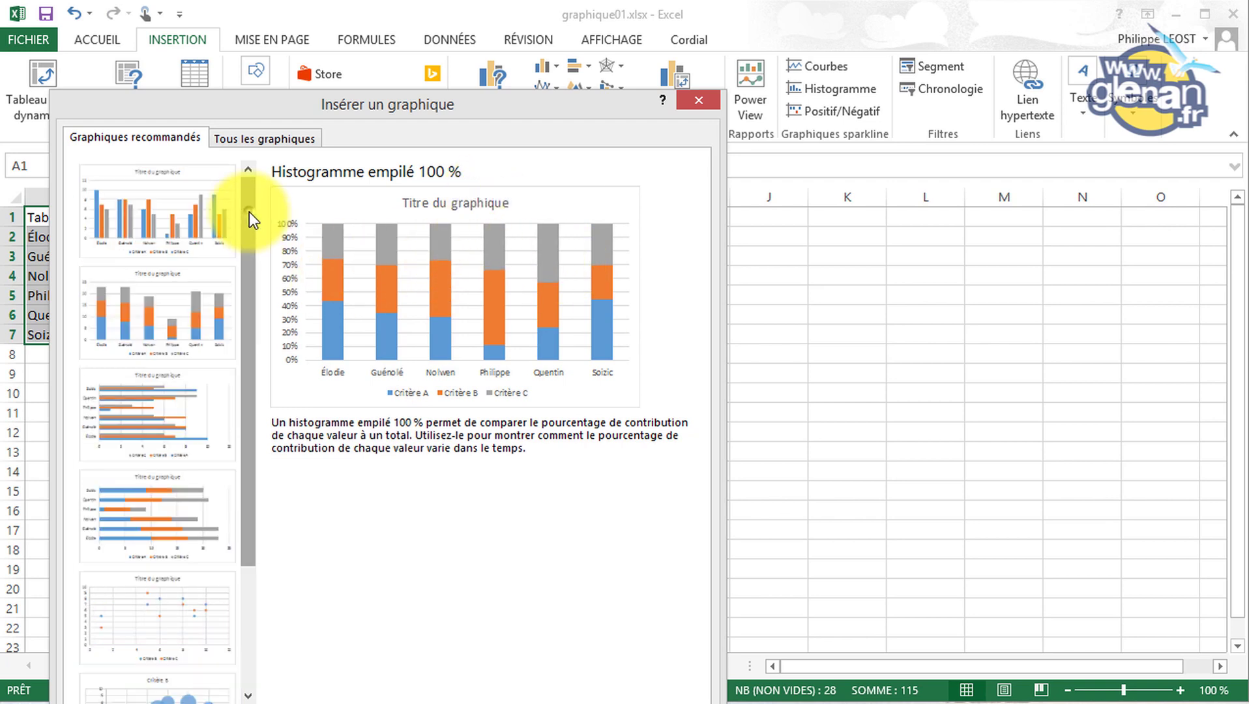
{"action": "left_click", "coordinate": [179, 319]}
{"action": "left_click", "coordinate": [190, 233]}
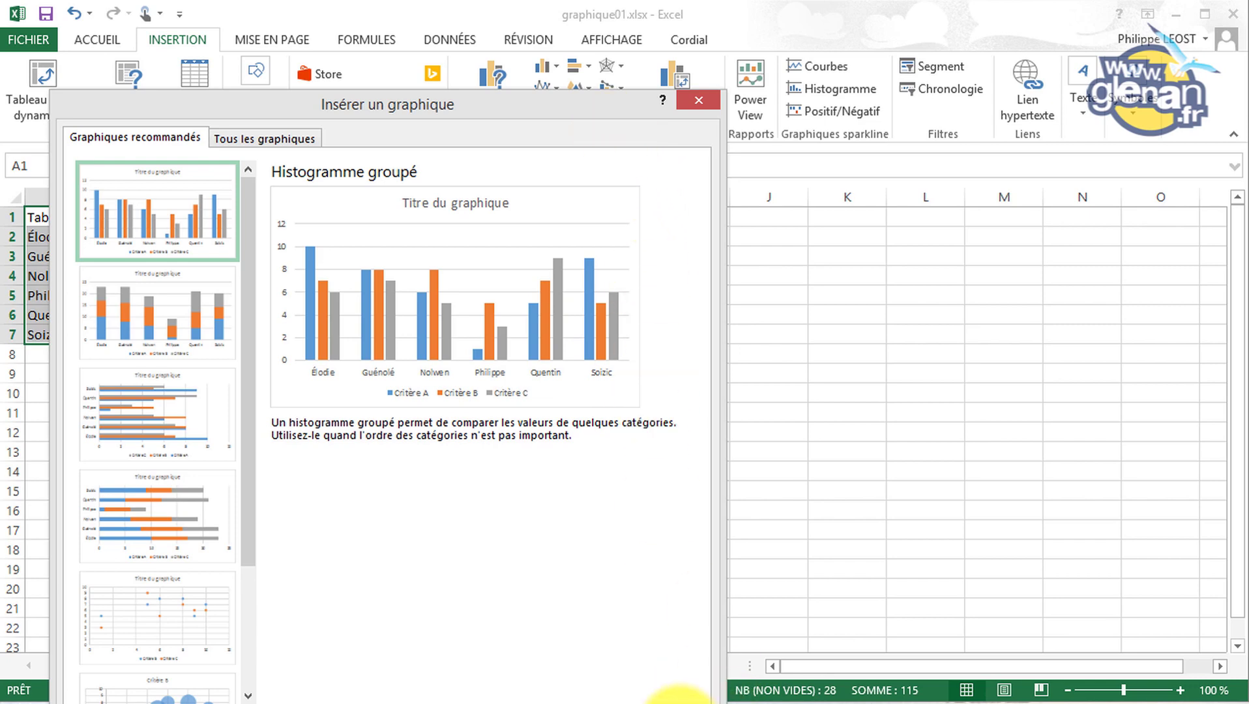
{"action": "left_click", "coordinate": [676, 703]}
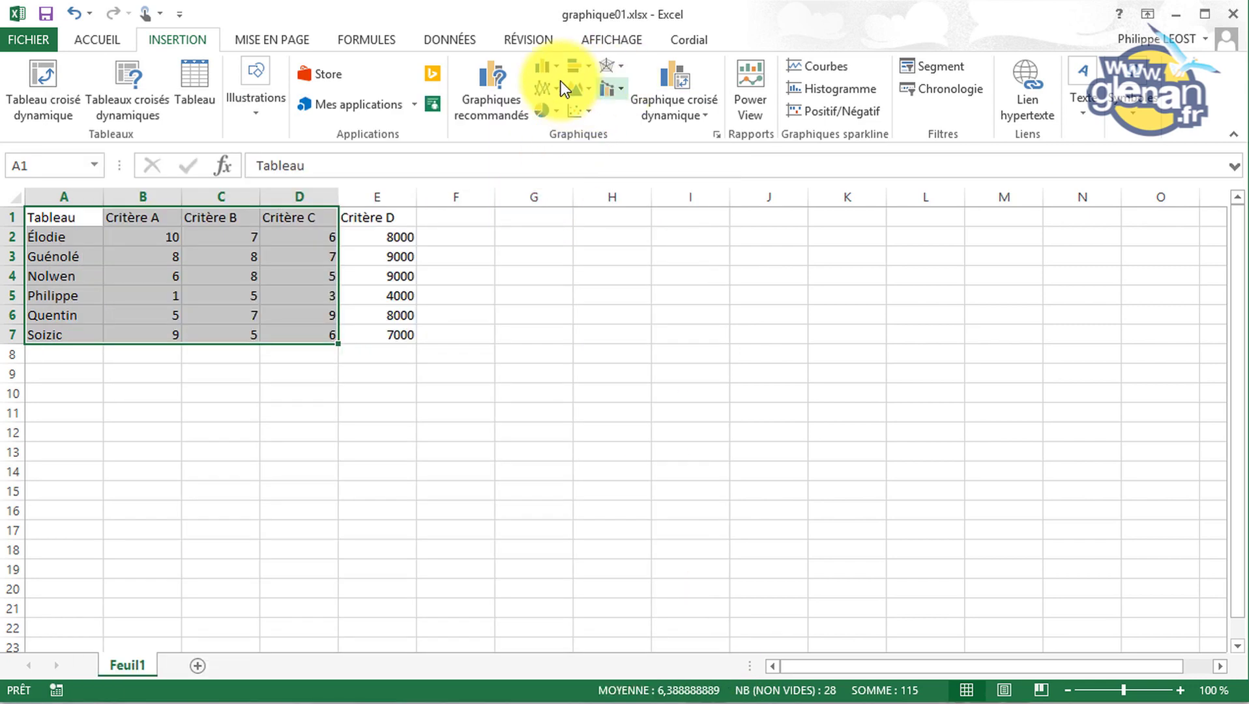
Step: Reopen chart insertion for A1:D7, move the dialog clear of the data, and preview the Histogramme and Courbes types among all charts
{"action": "left_click", "coordinate": [505, 85]}
{"action": "left_click_drag", "start_coordinate": [523, 115], "coordinate": [924, 22]}
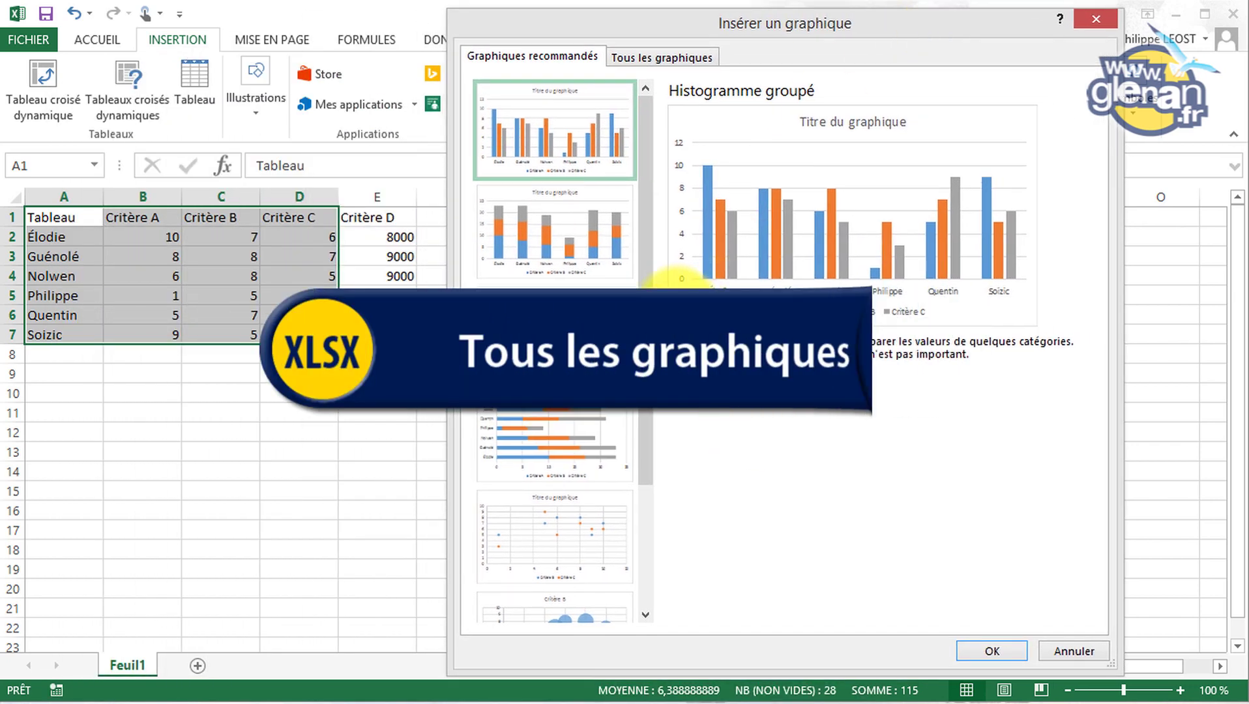
{"action": "left_click", "coordinate": [648, 54]}
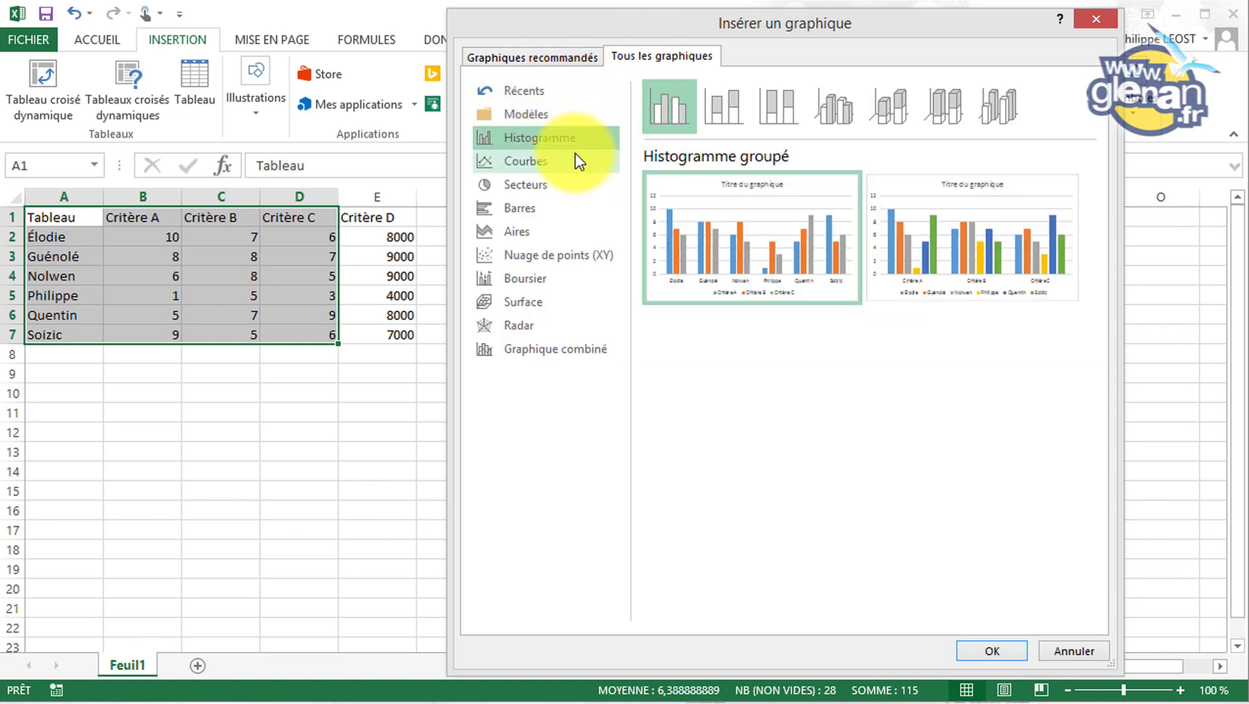
{"action": "mouse_move", "coordinate": [693, 262]}
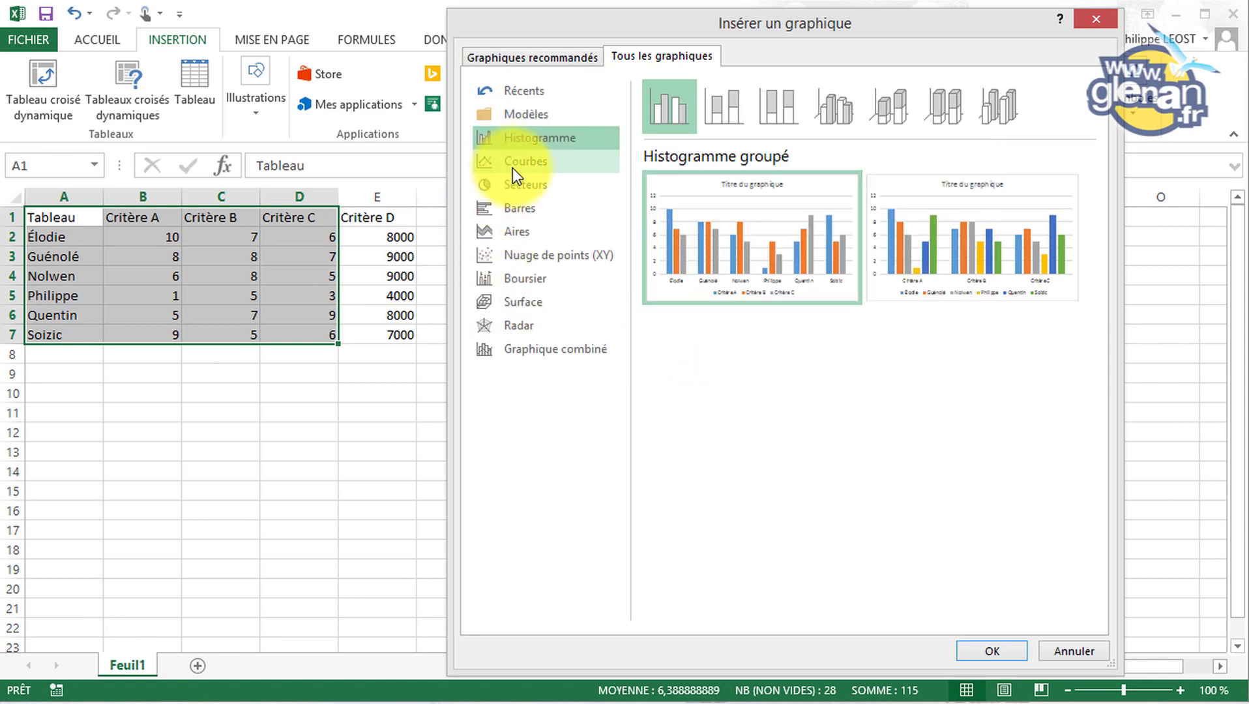
{"action": "left_click", "coordinate": [512, 167]}
{"action": "mouse_move", "coordinate": [707, 262]}
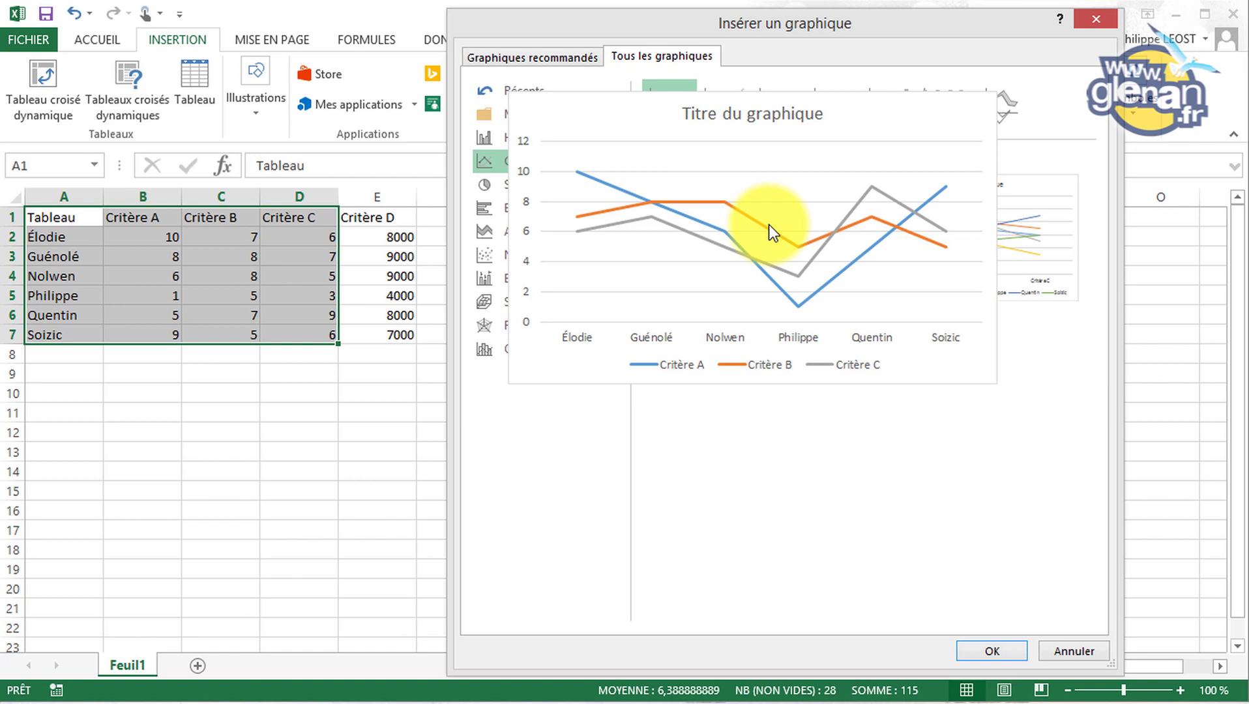
Step: Examine enlarged previews of the Secteurs, Barres and Aires chart types for the A1:D7 data
{"action": "left_click", "coordinate": [523, 182]}
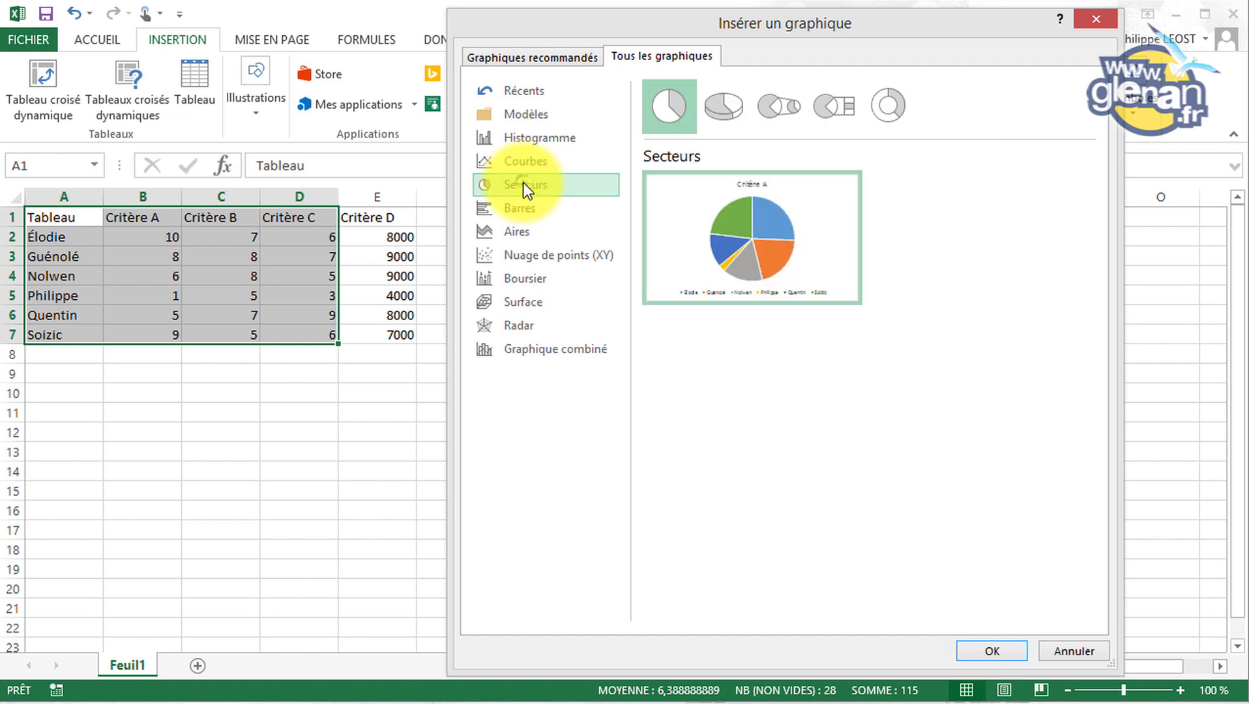
{"action": "mouse_move", "coordinate": [811, 271]}
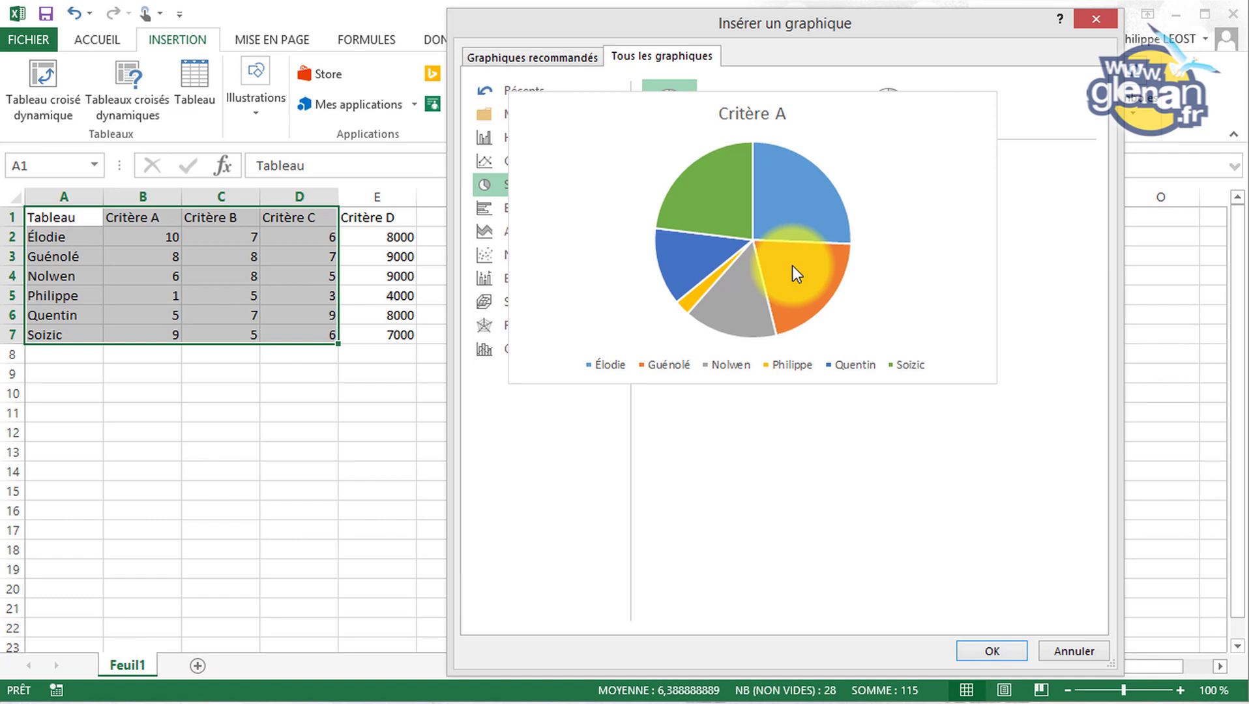
{"action": "left_click", "coordinate": [509, 205]}
{"action": "mouse_move", "coordinate": [795, 222]}
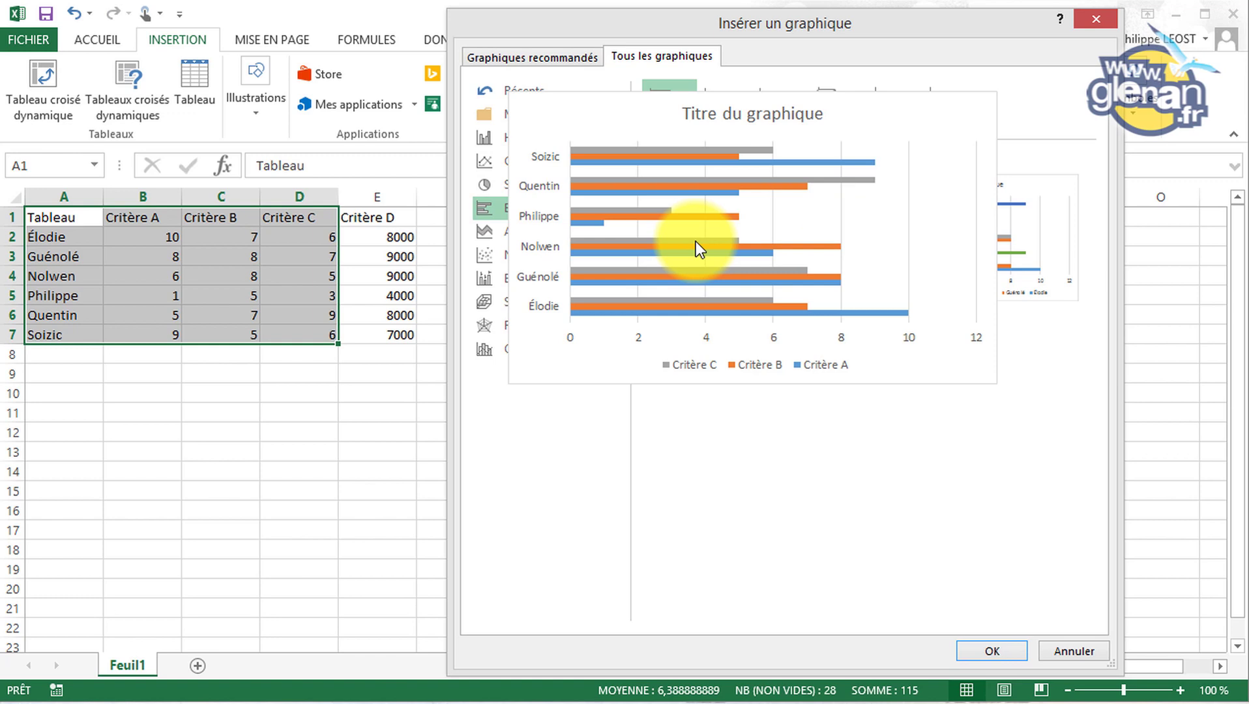
{"action": "left_click", "coordinate": [524, 233]}
{"action": "mouse_move", "coordinate": [708, 201]}
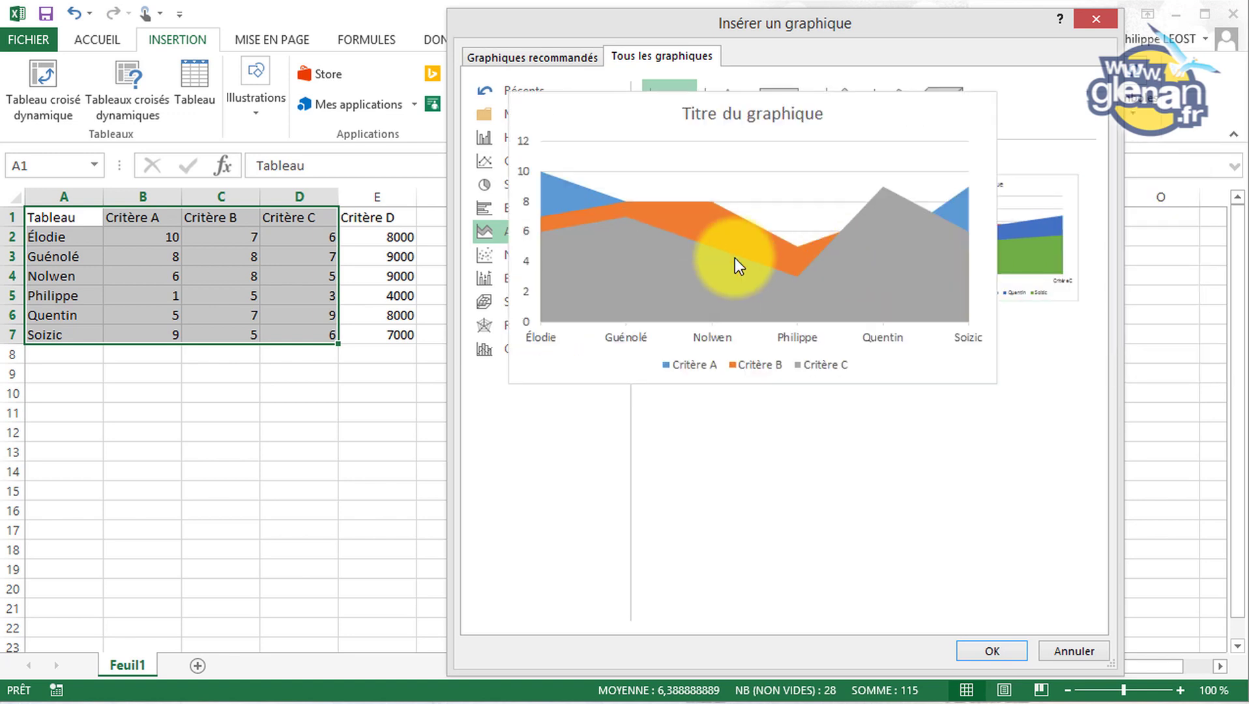
Step: Preview the Nuage de points (XY), Boursier and Surface chart types with the A1:D7 data
{"action": "left_click", "coordinate": [522, 258]}
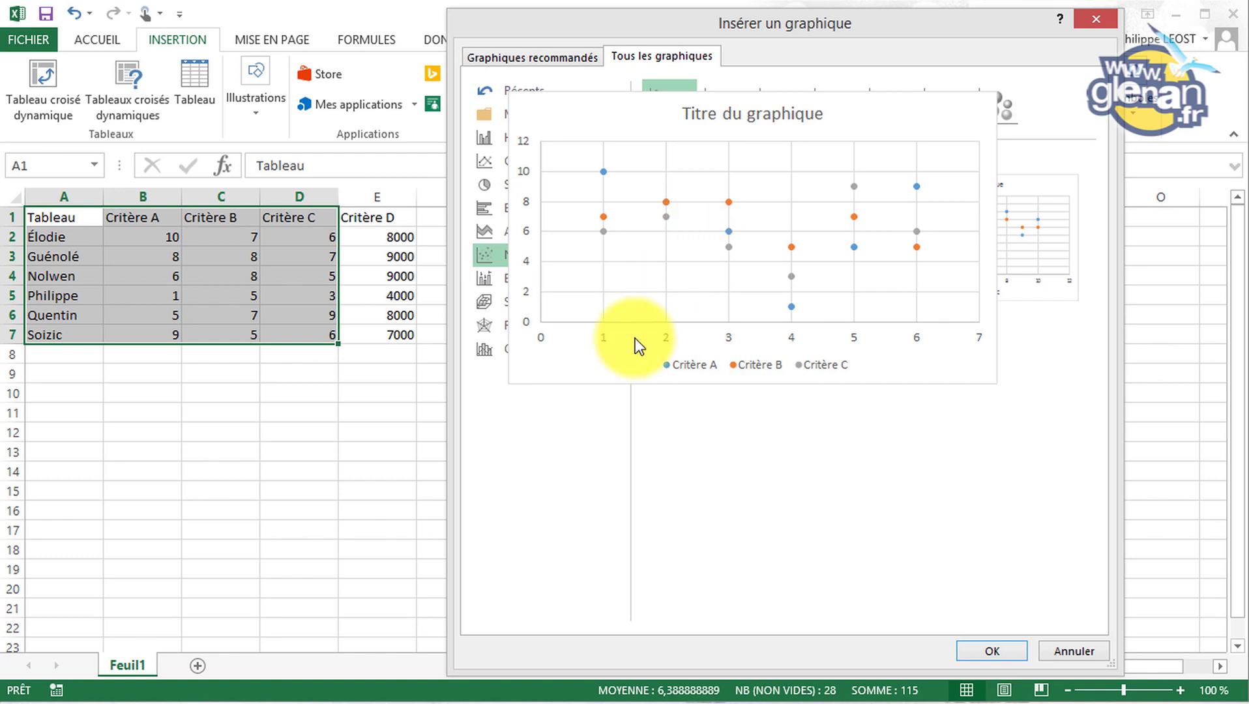
{"action": "left_click", "coordinate": [549, 280]}
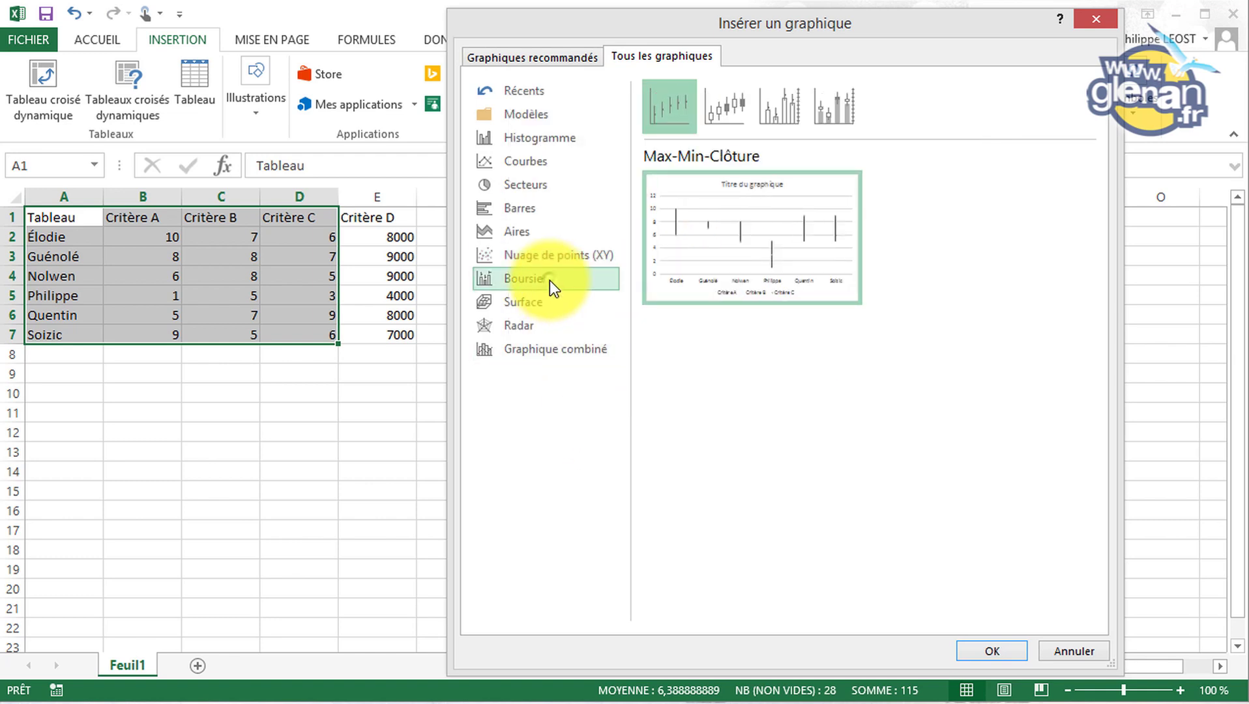
{"action": "mouse_move", "coordinate": [869, 245]}
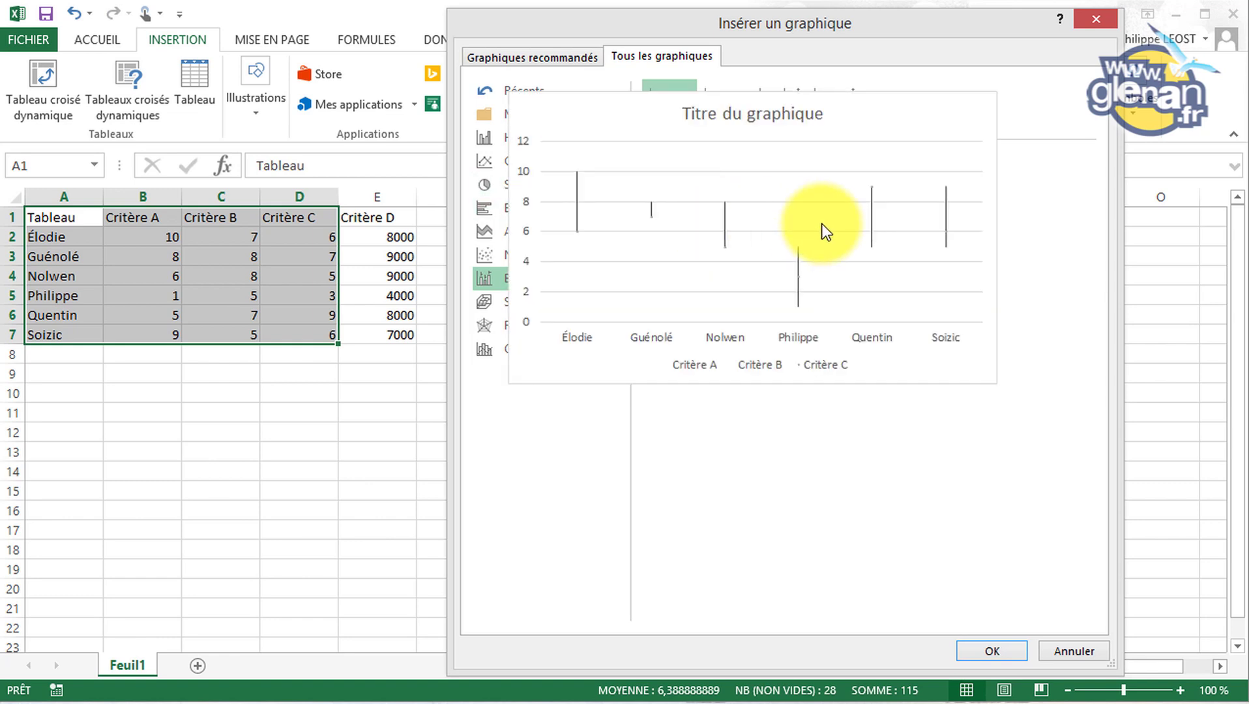
{"action": "left_click", "coordinate": [534, 305]}
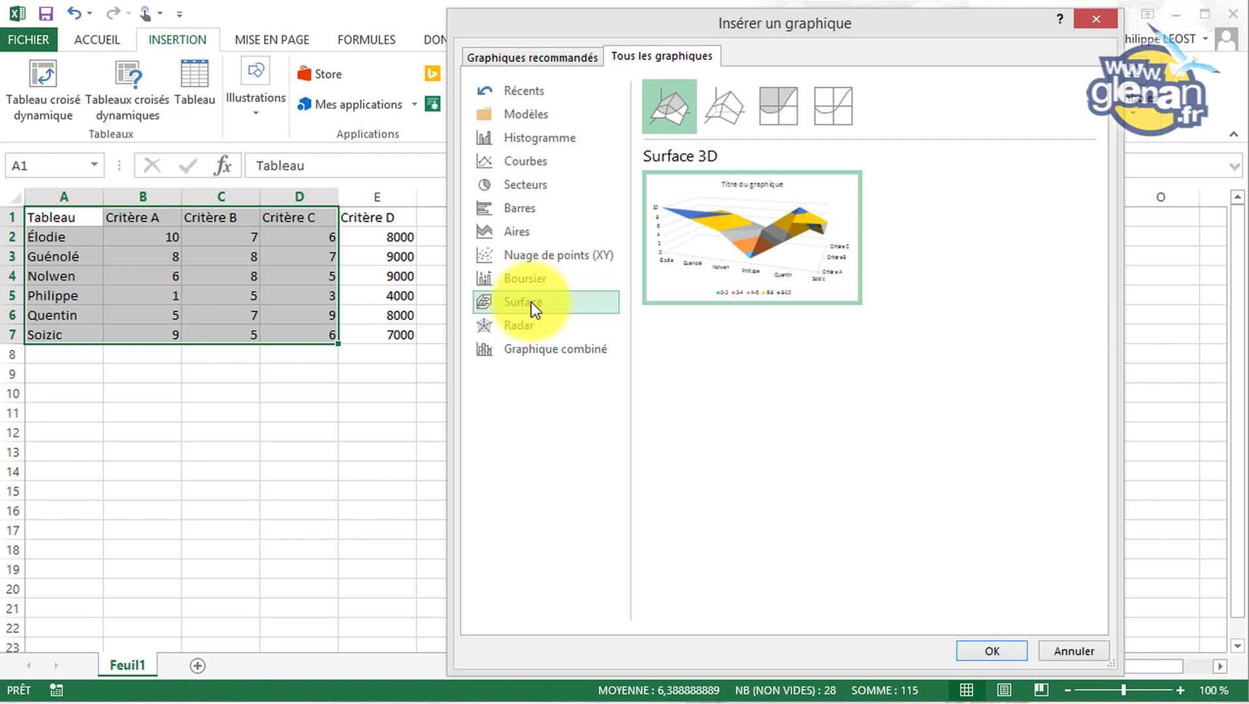
{"action": "mouse_move", "coordinate": [814, 228]}
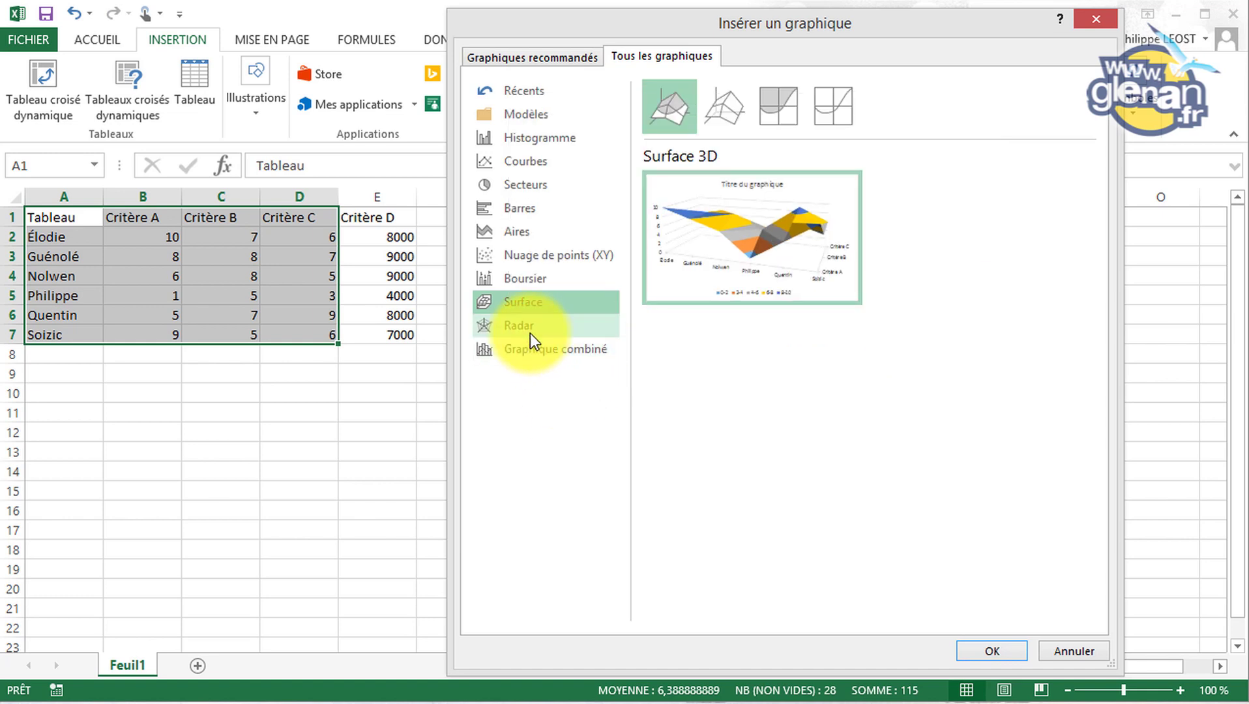
Step: Preview the Radar and Graphique combiné chart types, and leave the dialog without inserting a chart
{"action": "left_click", "coordinate": [525, 325]}
{"action": "mouse_move", "coordinate": [871, 251]}
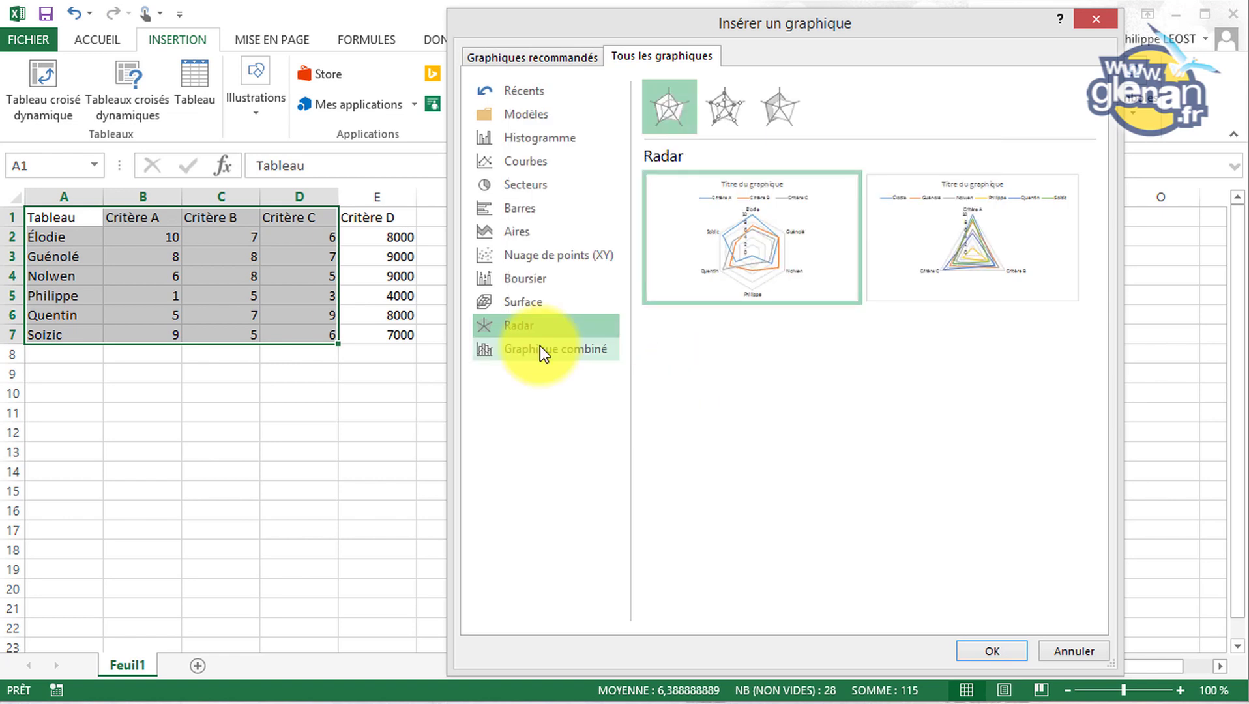
{"action": "left_click", "coordinate": [540, 349]}
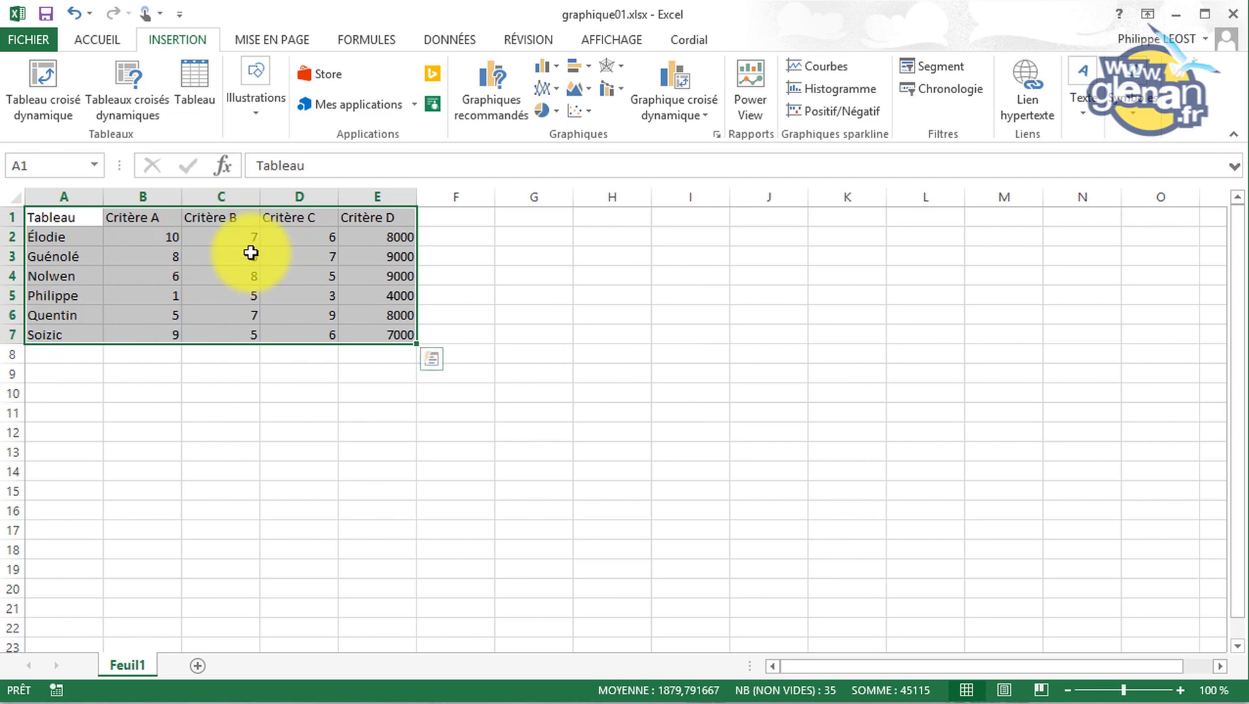
Step: Extend the selection to A1:E7 to include Critère D, and compare its recommended Histogramme groupé and Histogramme empilé charts
{"action": "left_click", "coordinate": [483, 80]}
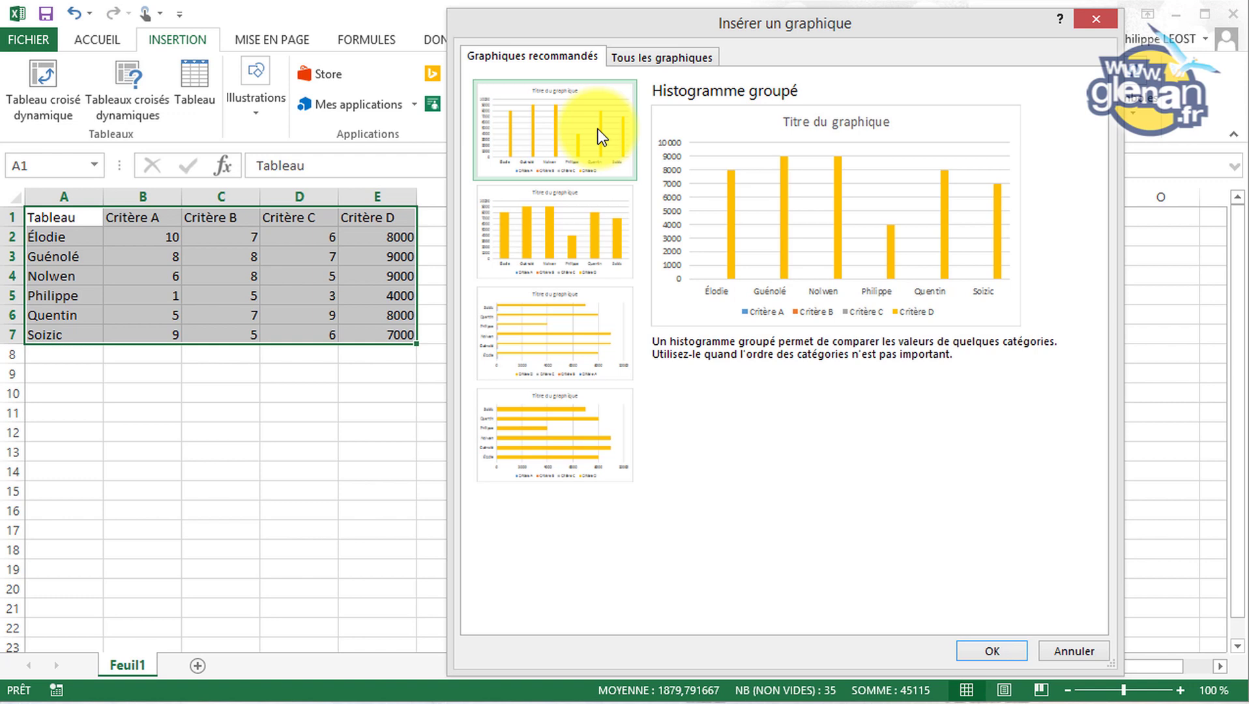
{"action": "left_click", "coordinate": [576, 230]}
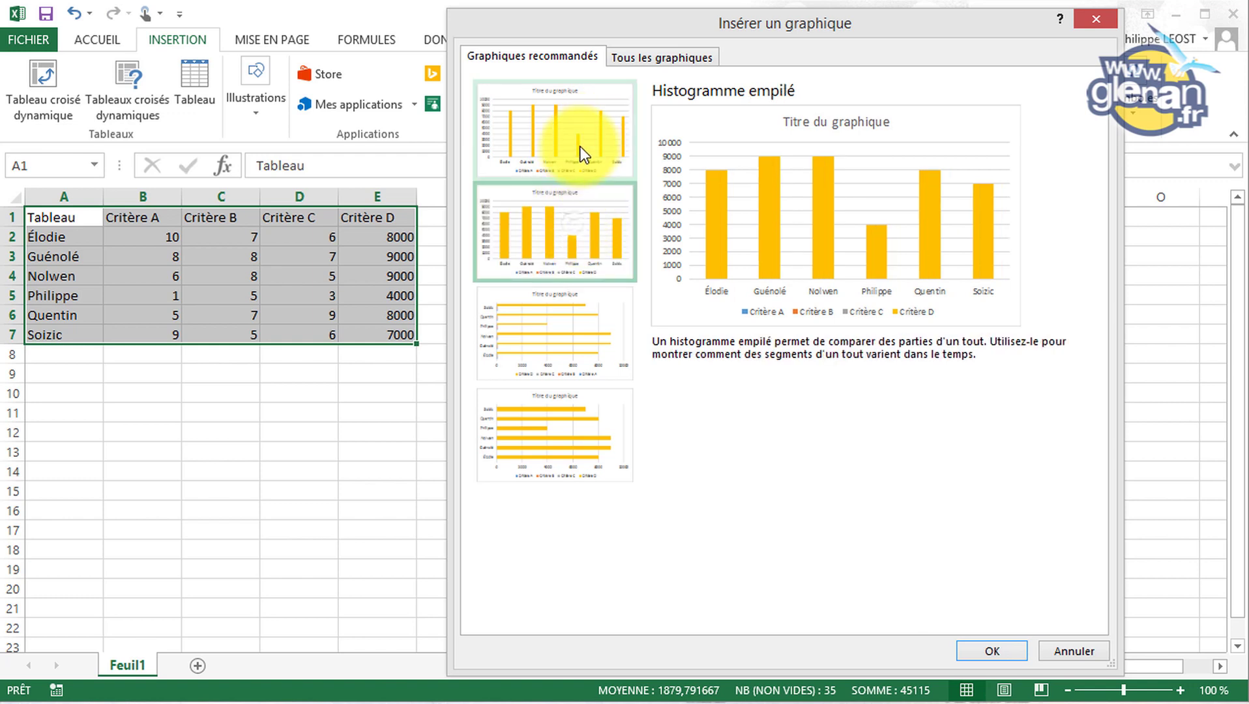
{"action": "left_click", "coordinate": [580, 153]}
{"action": "left_click", "coordinate": [598, 232]}
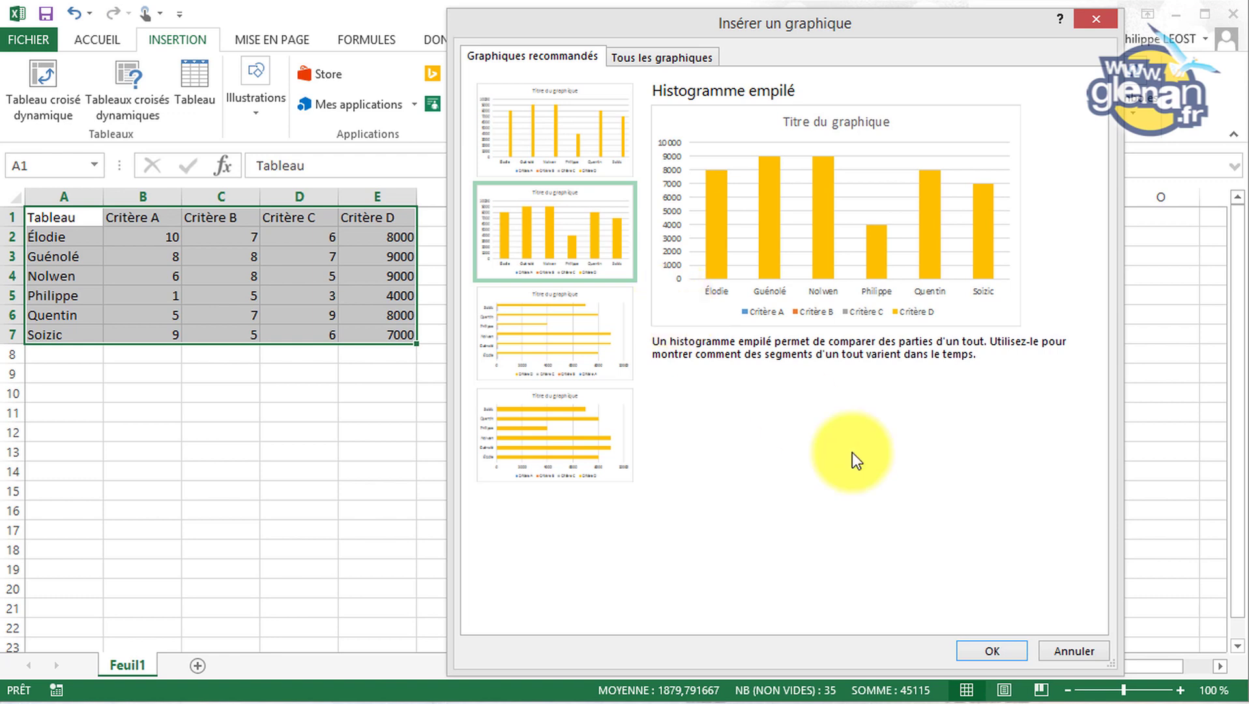
Step: Among all chart types, preview the Histogramme groupé and Courbes variants for A1:E7 that plot the criteria along the horizontal axis
{"action": "left_click", "coordinate": [666, 64]}
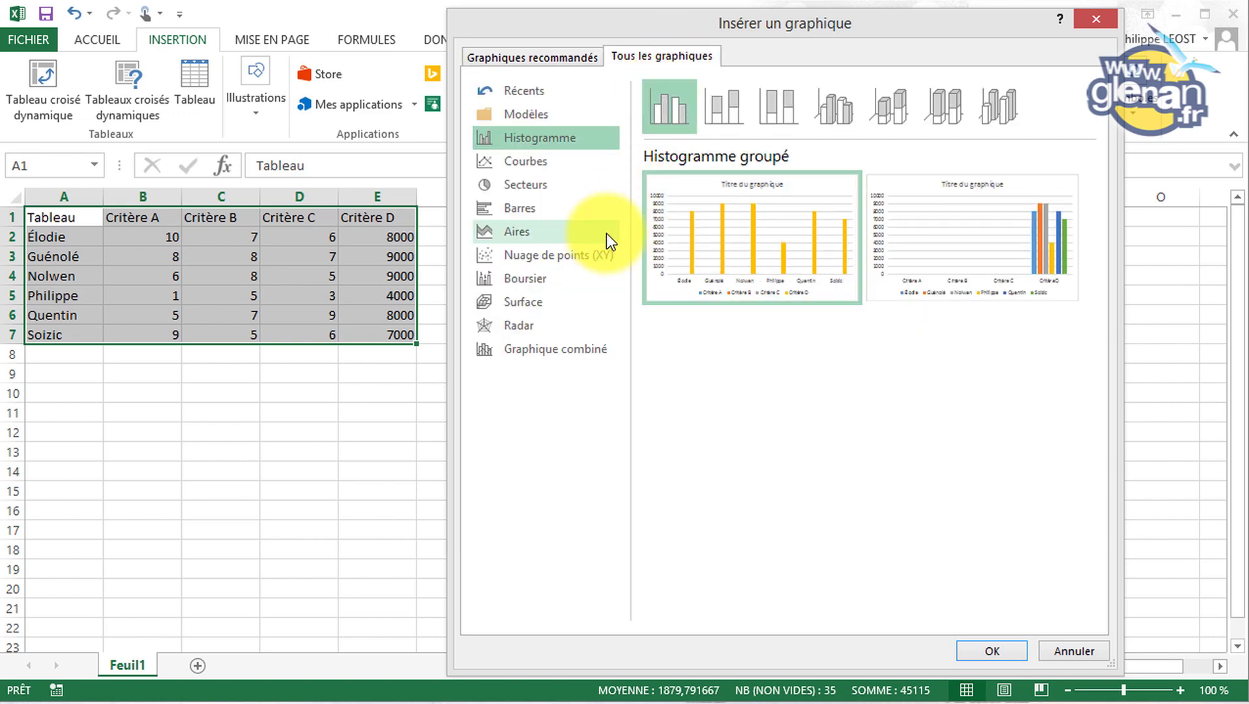
{"action": "mouse_move", "coordinate": [1046, 256]}
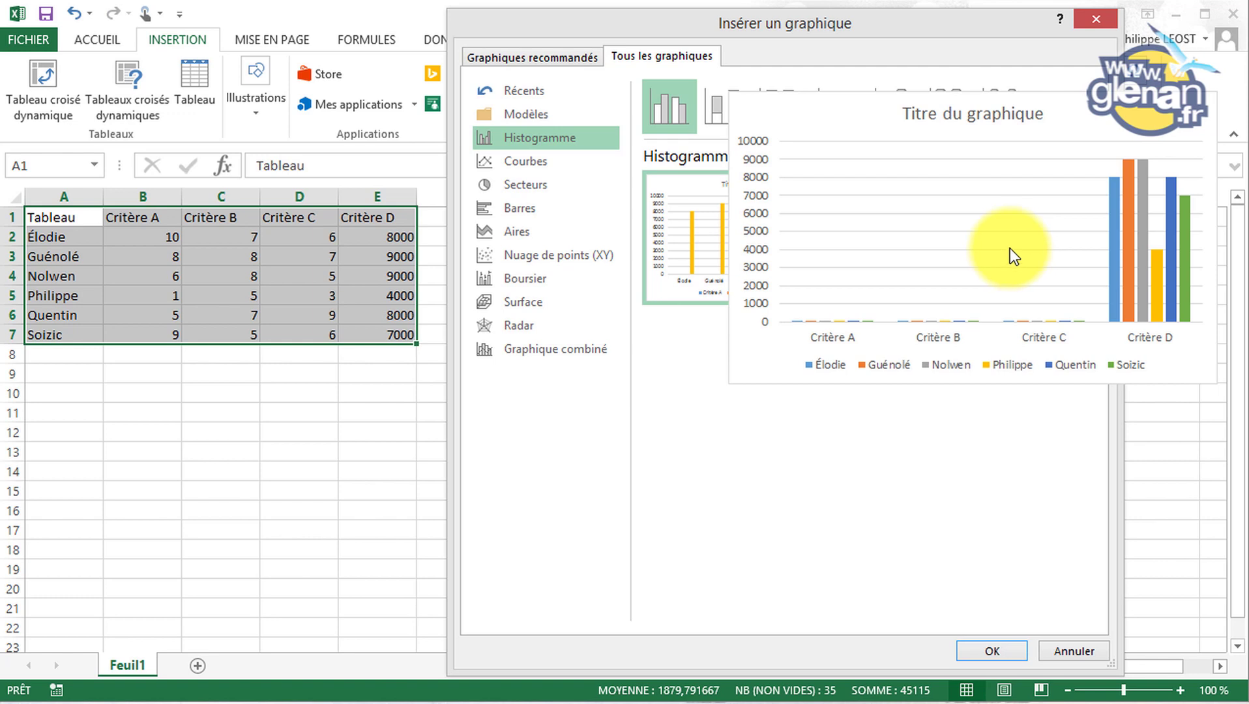
{"action": "left_click", "coordinate": [518, 163]}
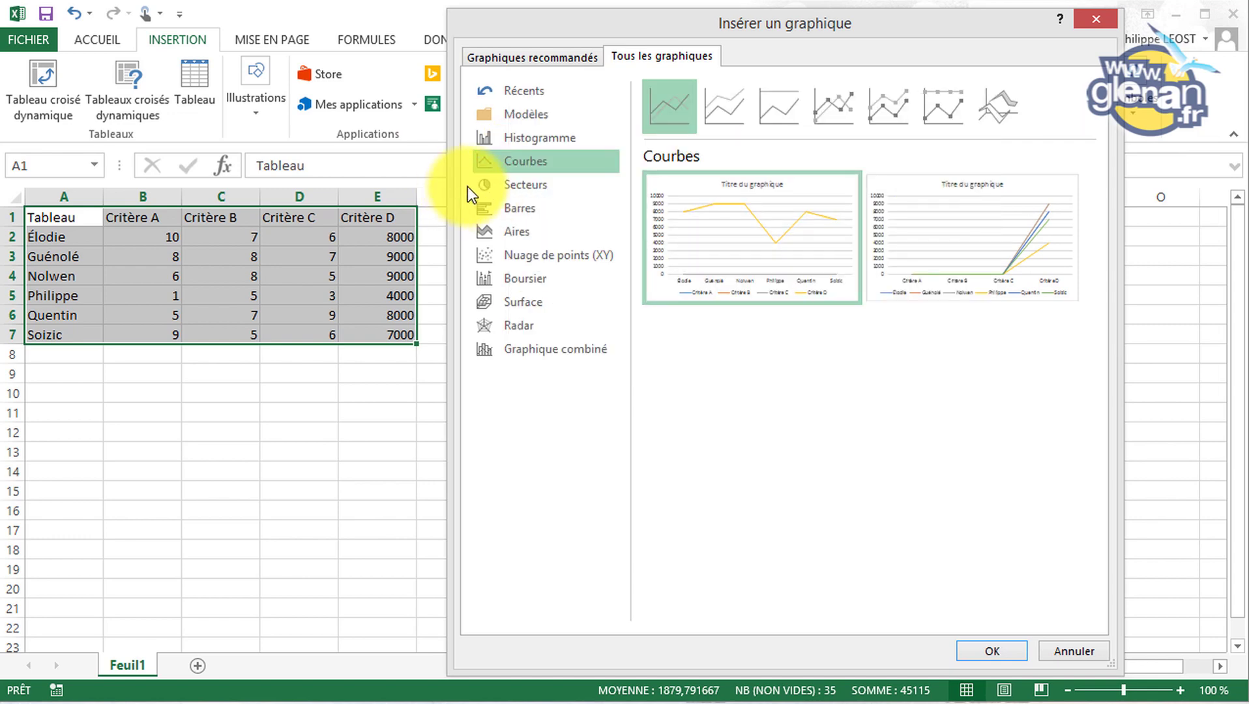
{"action": "mouse_move", "coordinate": [943, 244]}
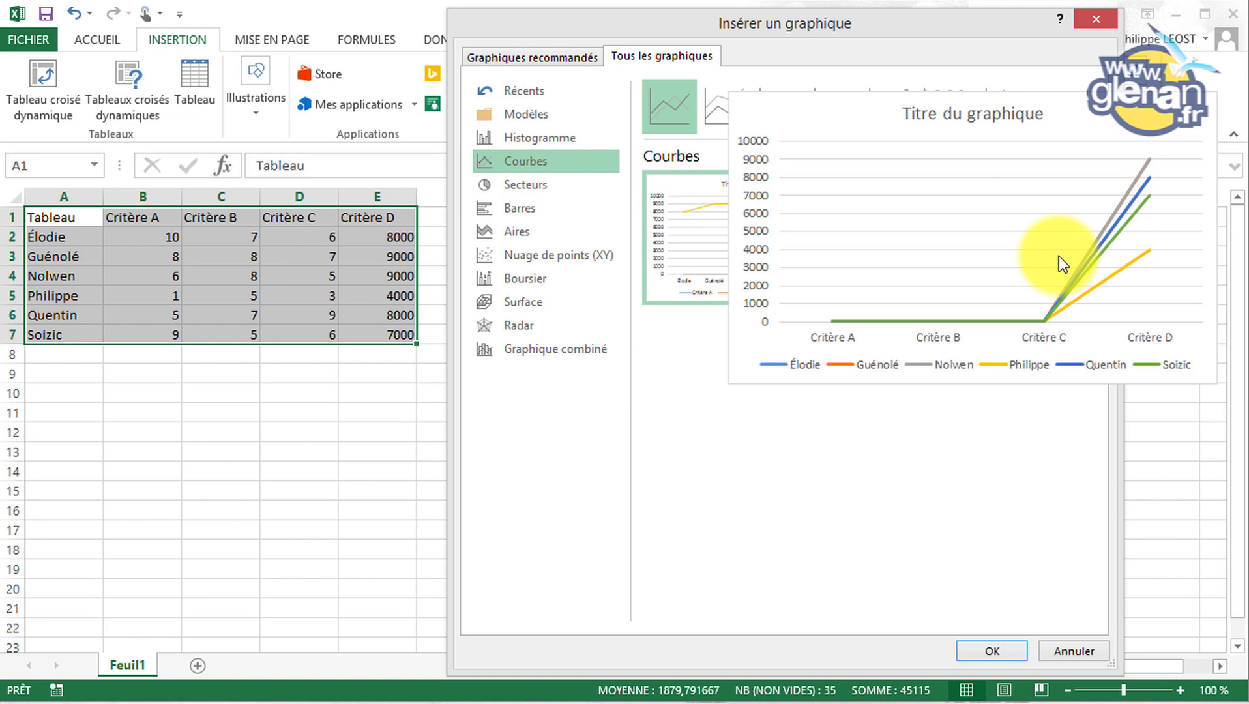
Step: Preview the Secteurs, Aires, Nuage de points (XY), Boursier, Surface and Radar chart types with the A1:E7 data
{"action": "left_click", "coordinate": [529, 187]}
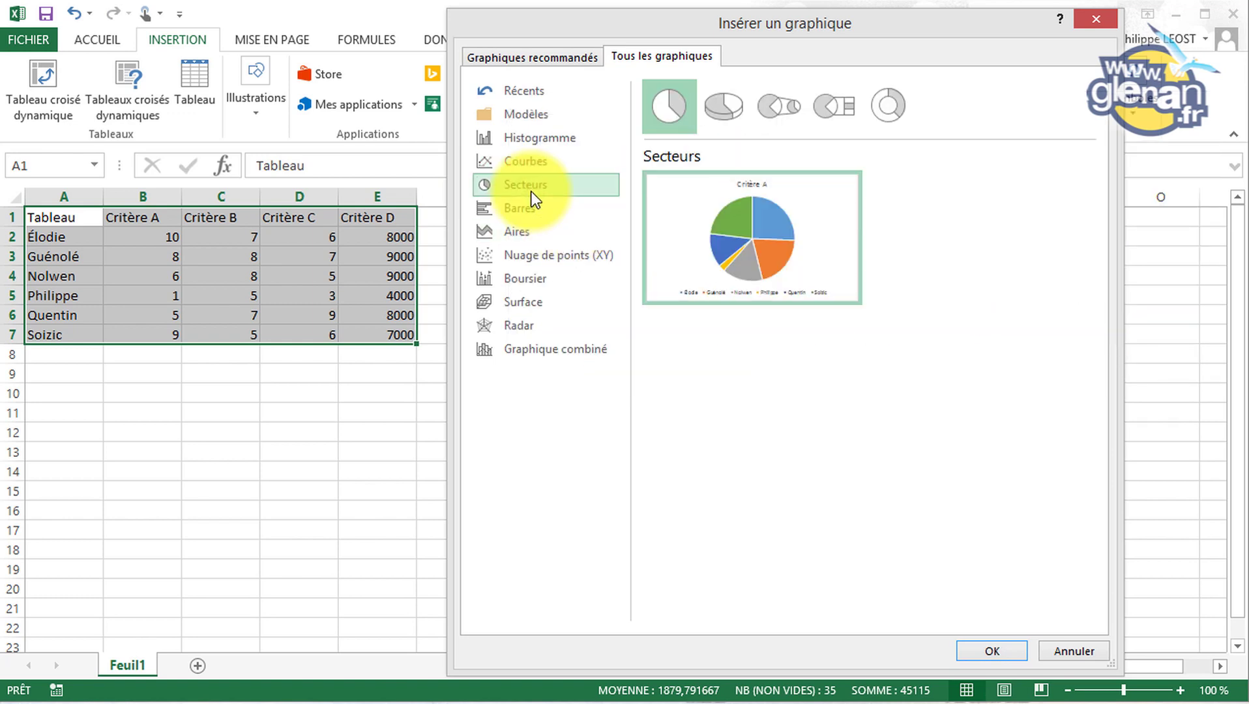
{"action": "mouse_move", "coordinate": [701, 234]}
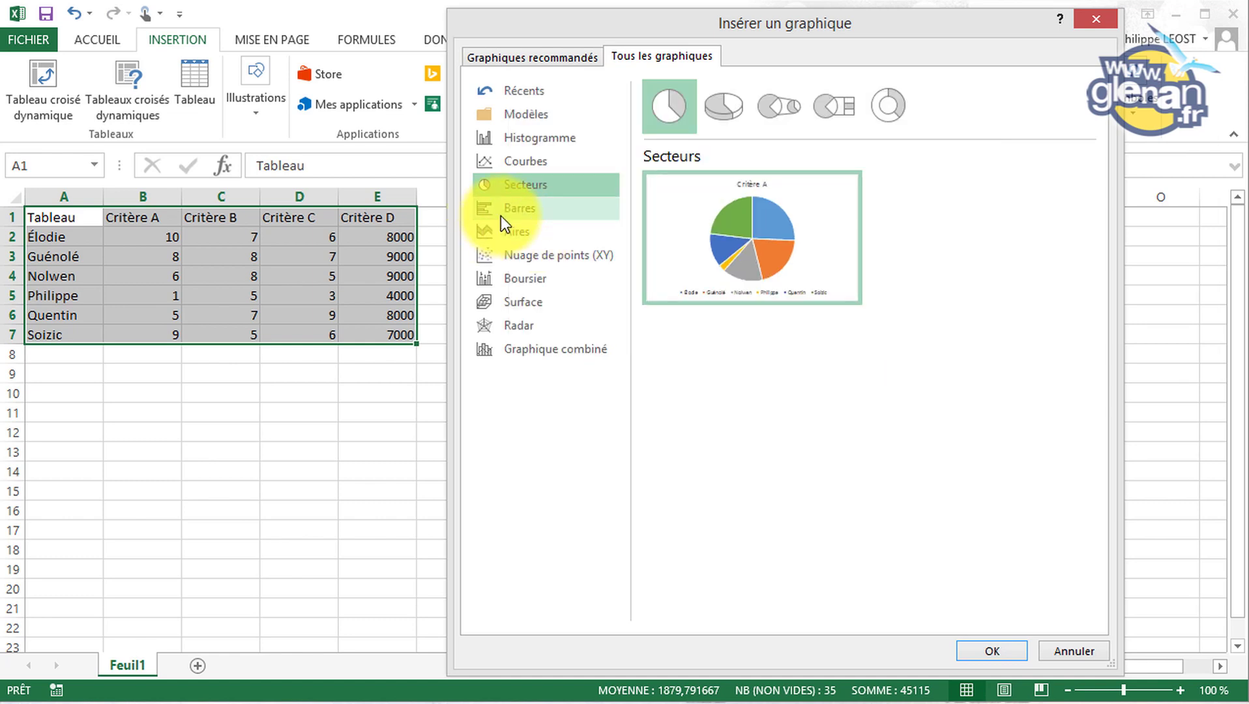
{"action": "left_click", "coordinate": [512, 230]}
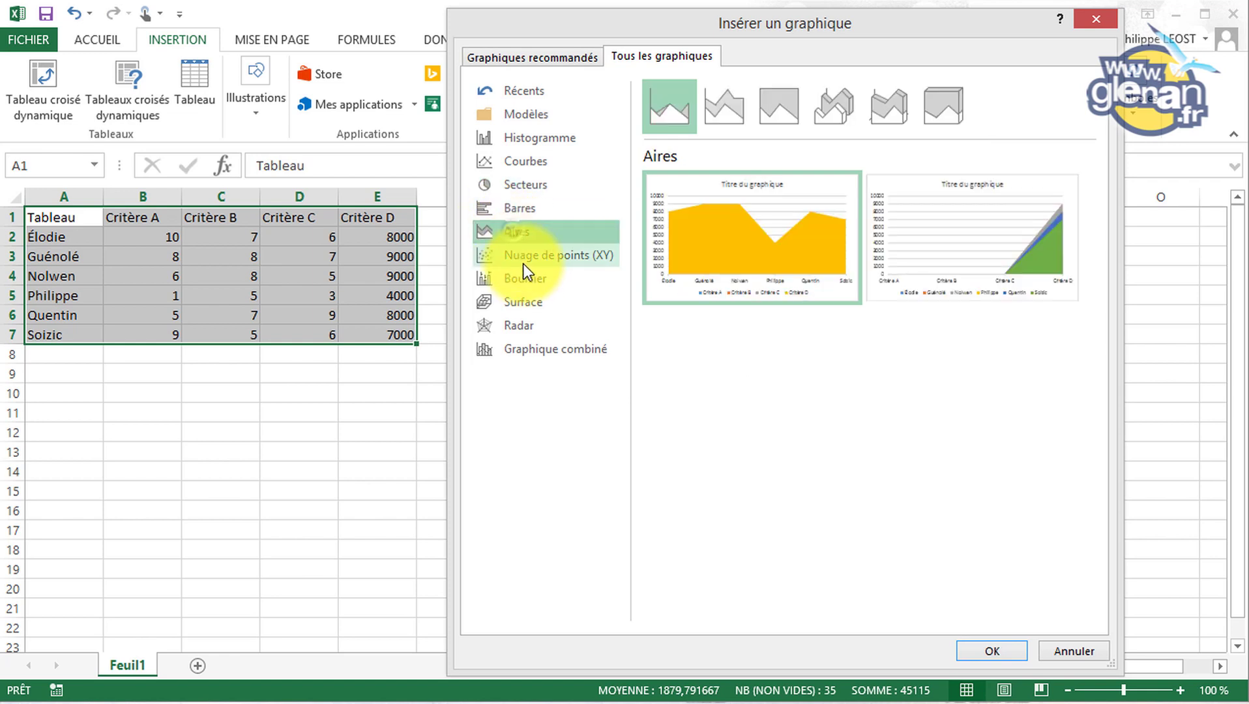
{"action": "left_click", "coordinate": [524, 266]}
{"action": "left_click", "coordinate": [521, 287]}
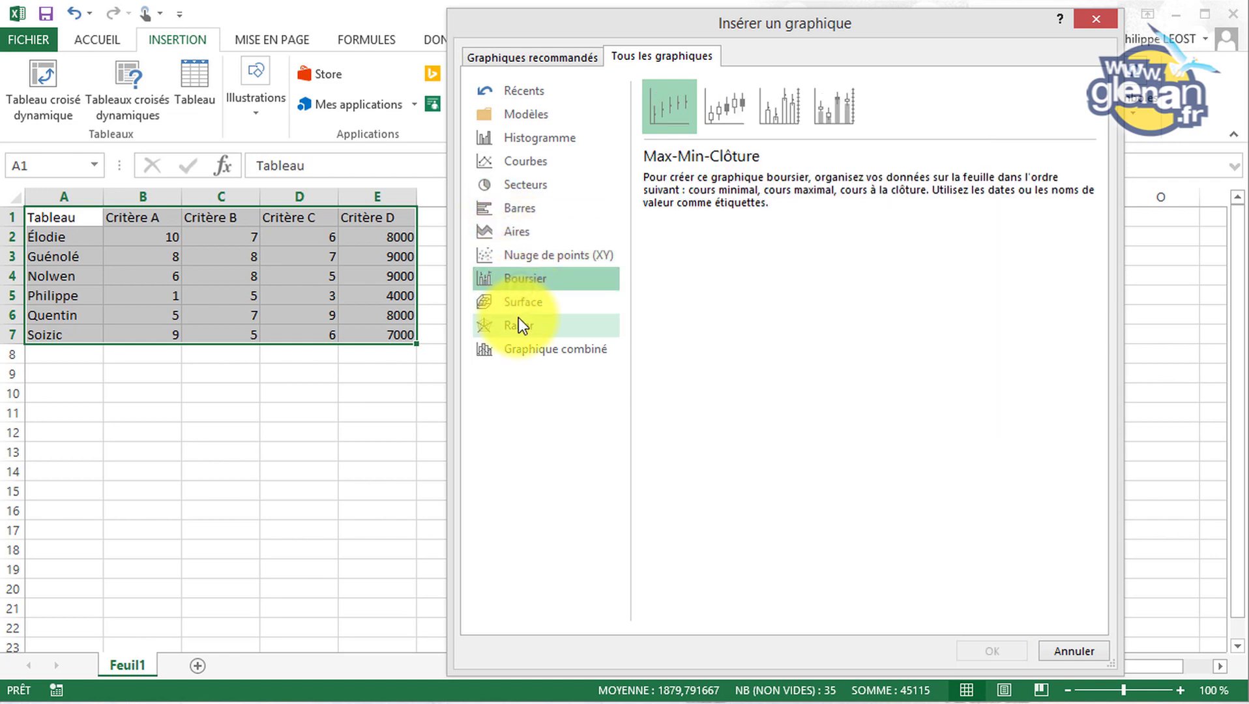
{"action": "left_click", "coordinate": [516, 326]}
{"action": "left_click", "coordinate": [517, 301]}
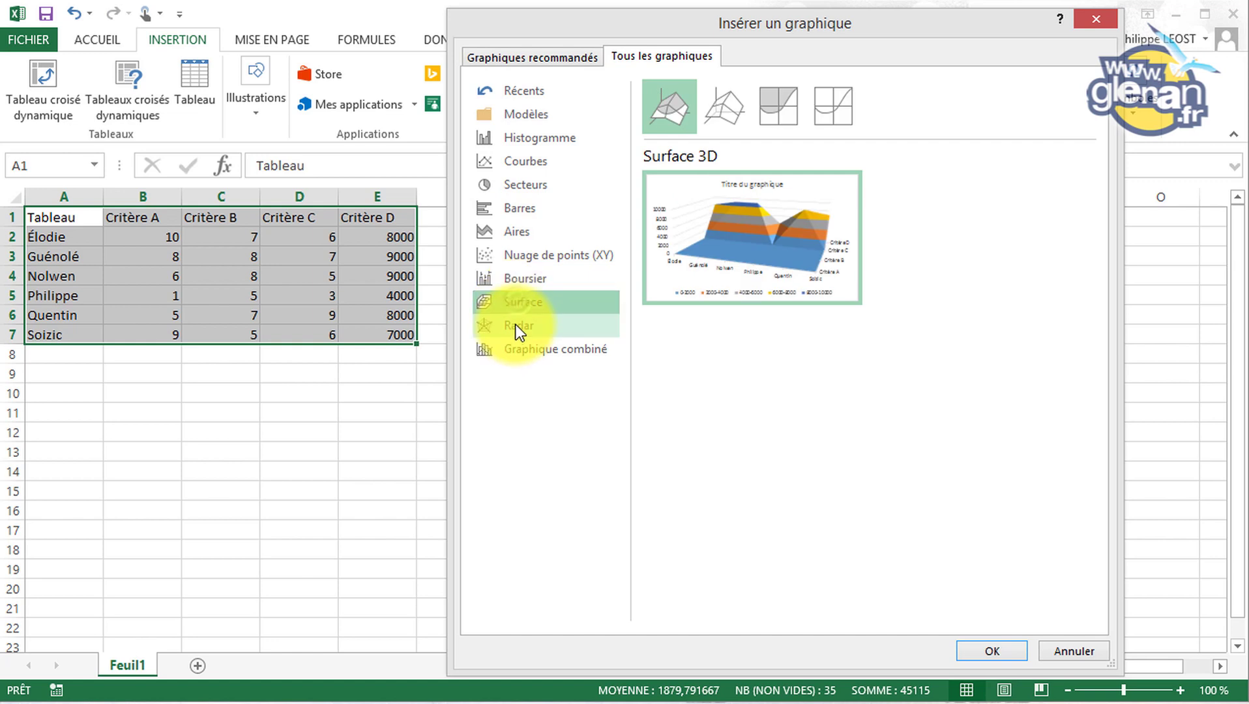
{"action": "left_click", "coordinate": [519, 325]}
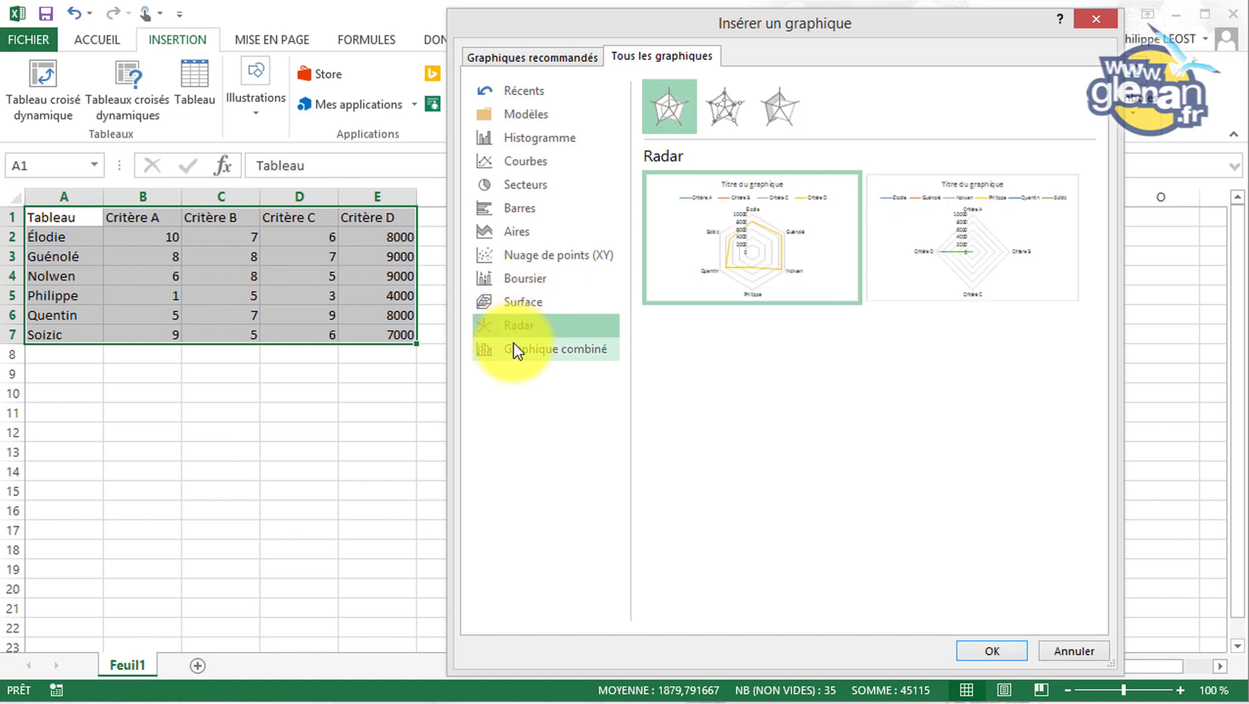
Step: Insert a Graphique combiné with Critère D plotted on the secondary axis, and place the chart beside the data table
{"action": "left_click", "coordinate": [514, 348]}
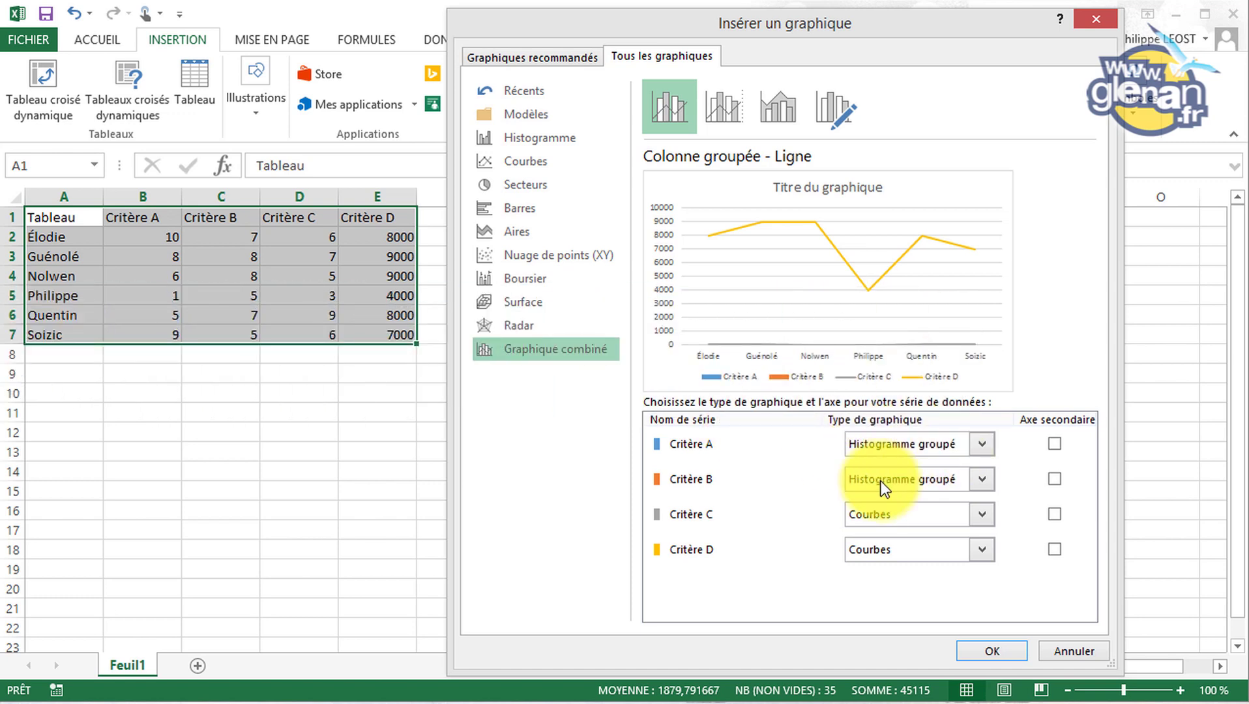
{"action": "left_click", "coordinate": [1053, 549]}
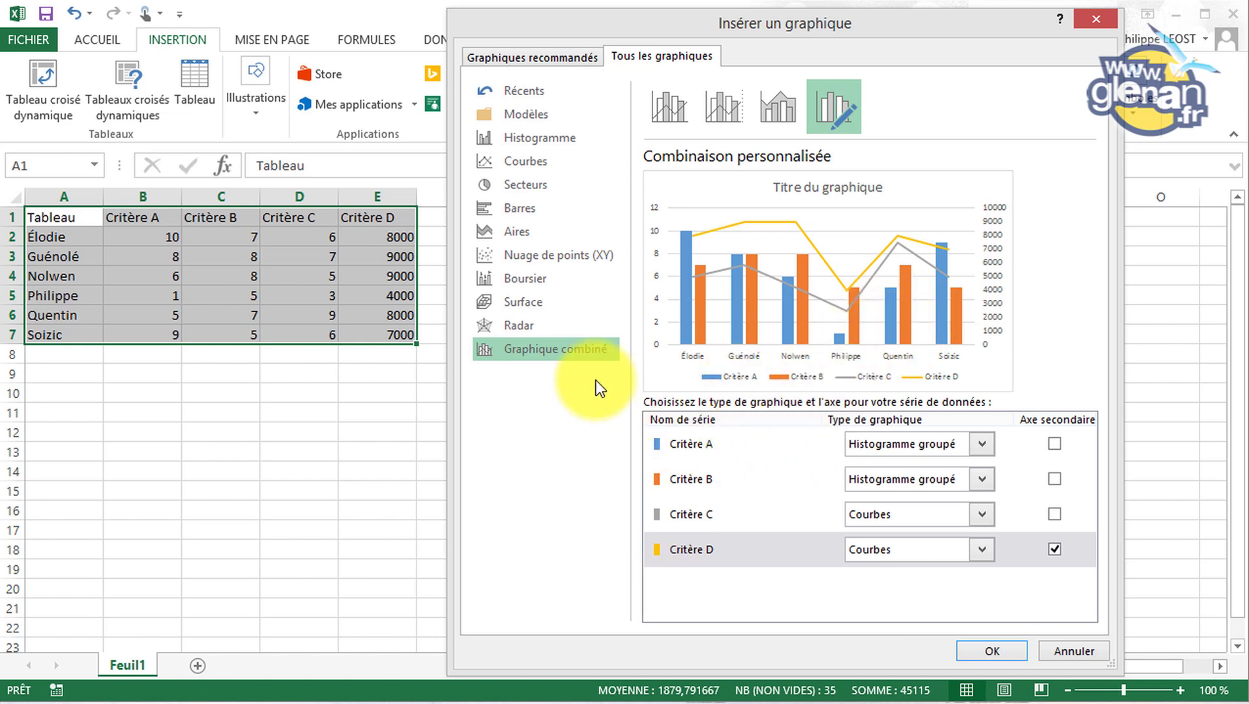
{"action": "left_click", "coordinate": [994, 651]}
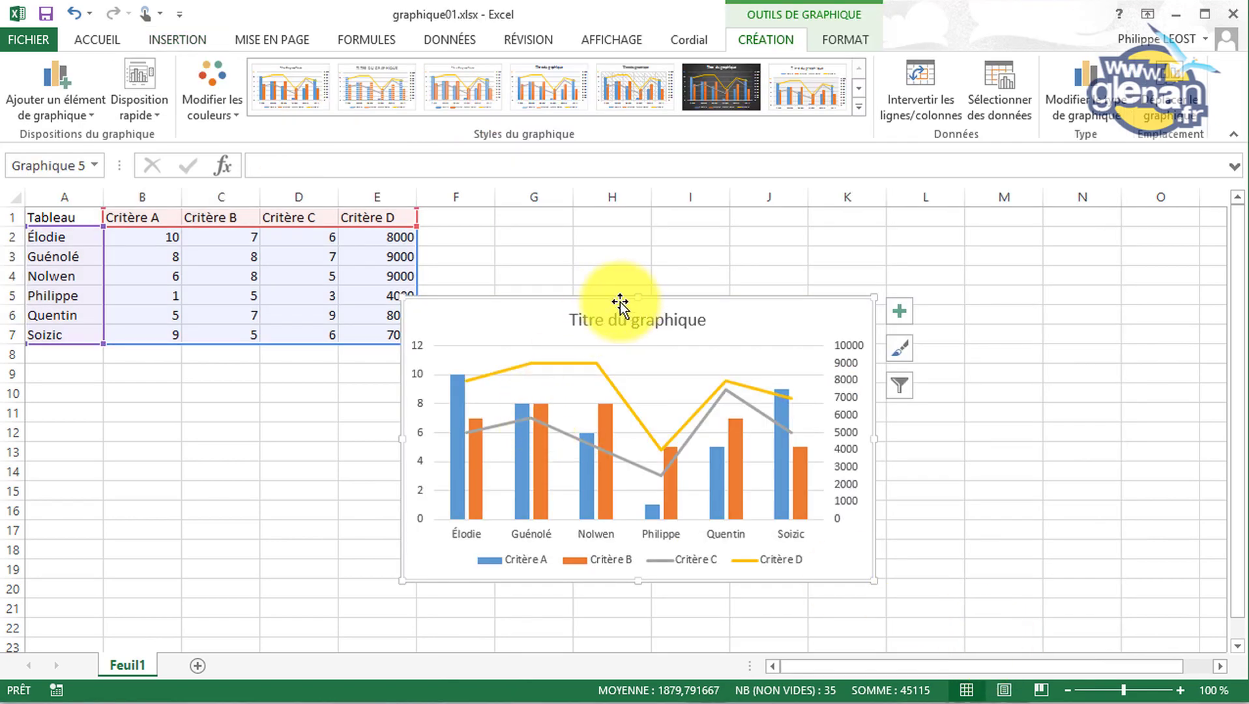
{"action": "left_click_drag", "start_coordinate": [619, 303], "coordinate": [719, 222]}
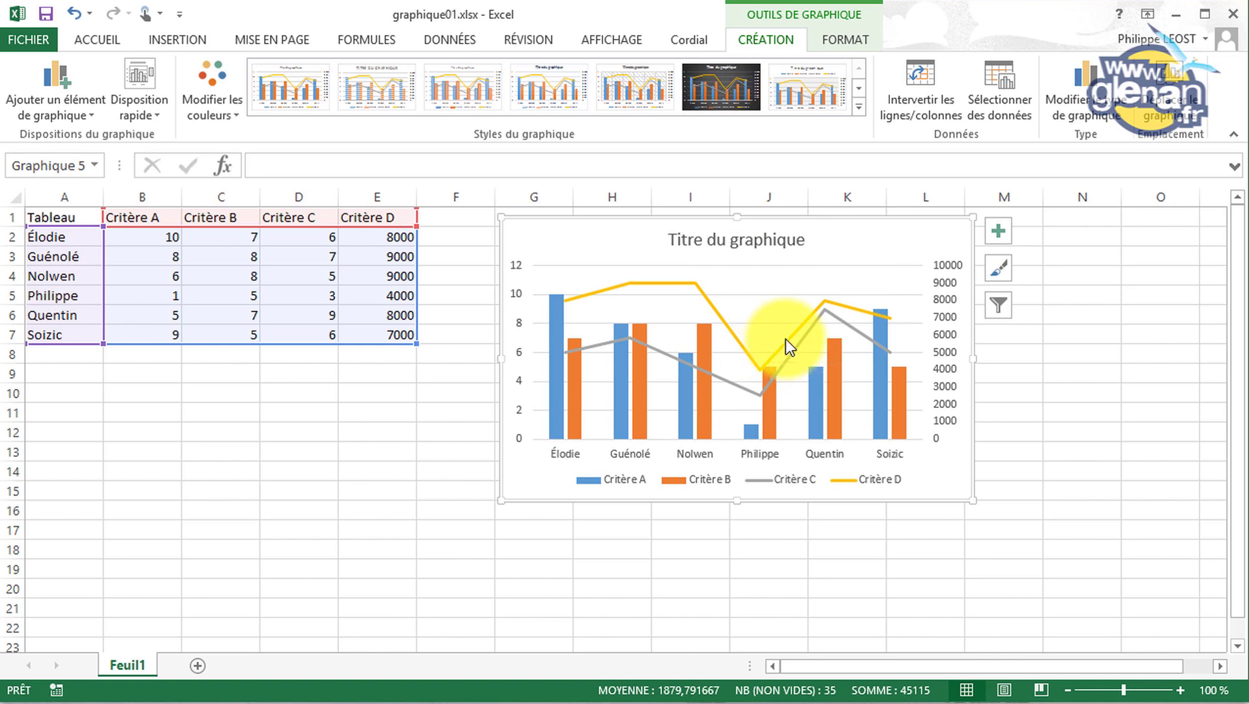
Step: Move the combined chart to its own new sheet named Graphique2, and deselect it
{"action": "mouse_move", "coordinate": [785, 340]}
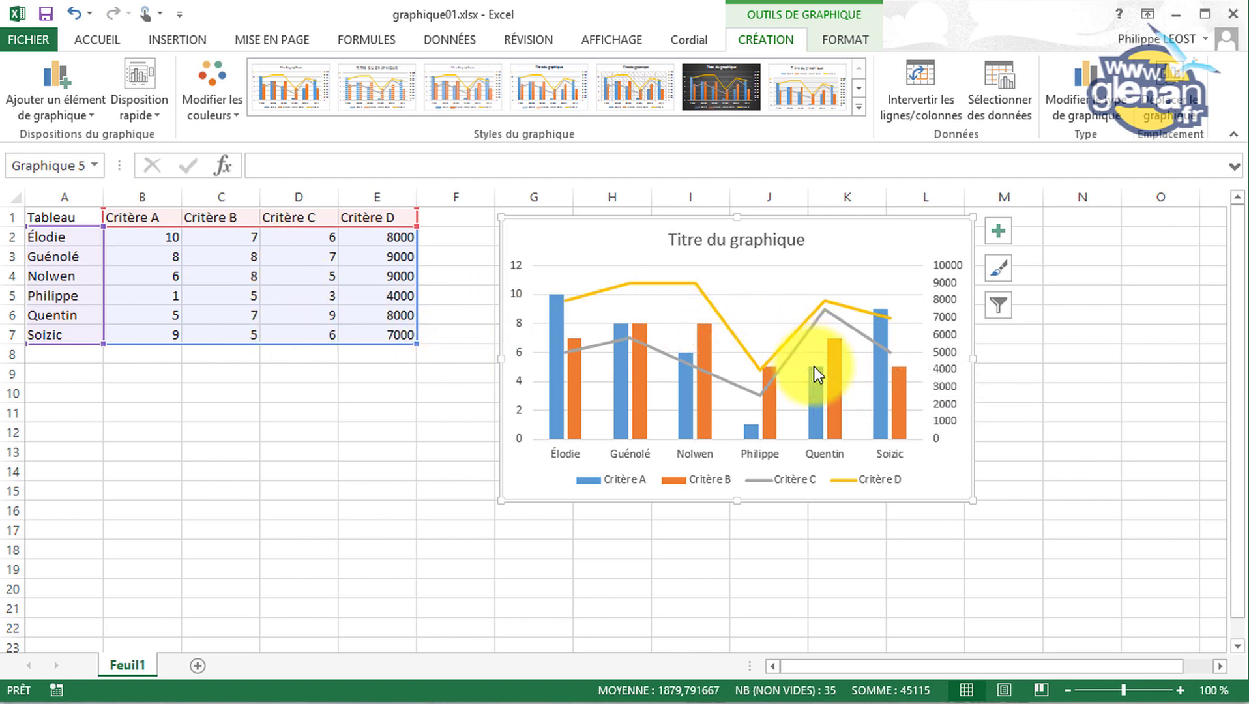
{"action": "left_click", "coordinate": [1173, 98]}
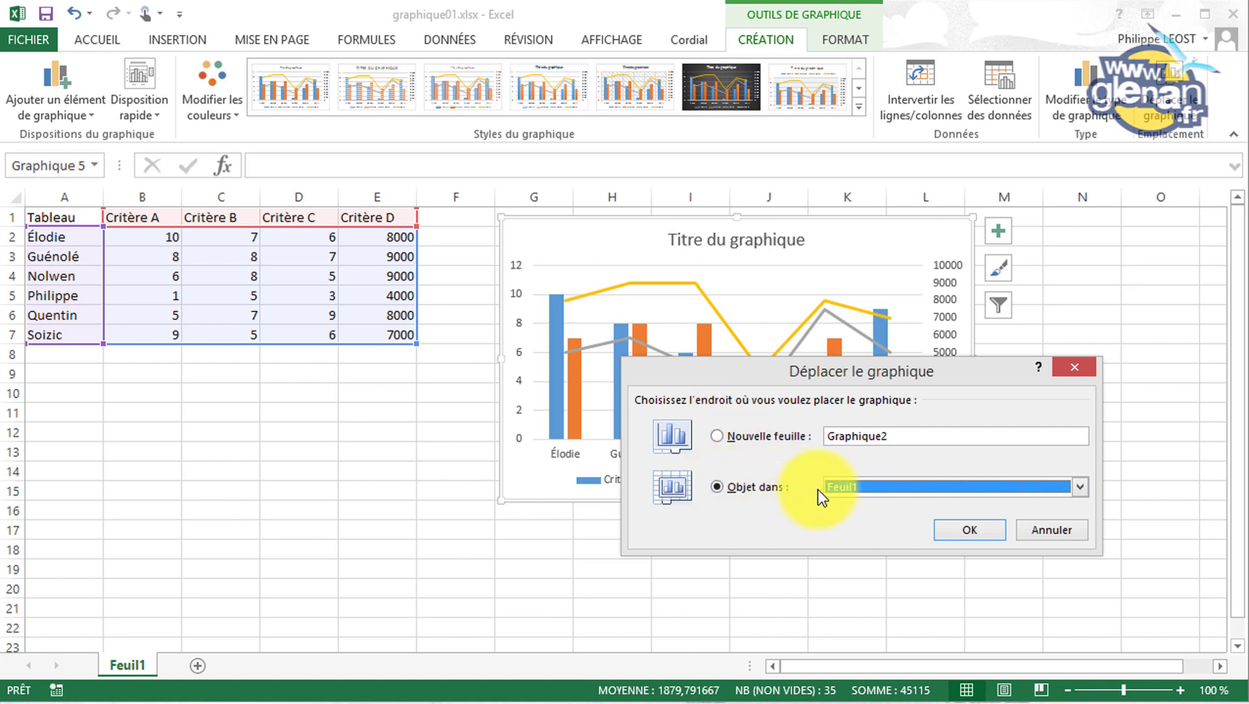
{"action": "left_click", "coordinate": [731, 437]}
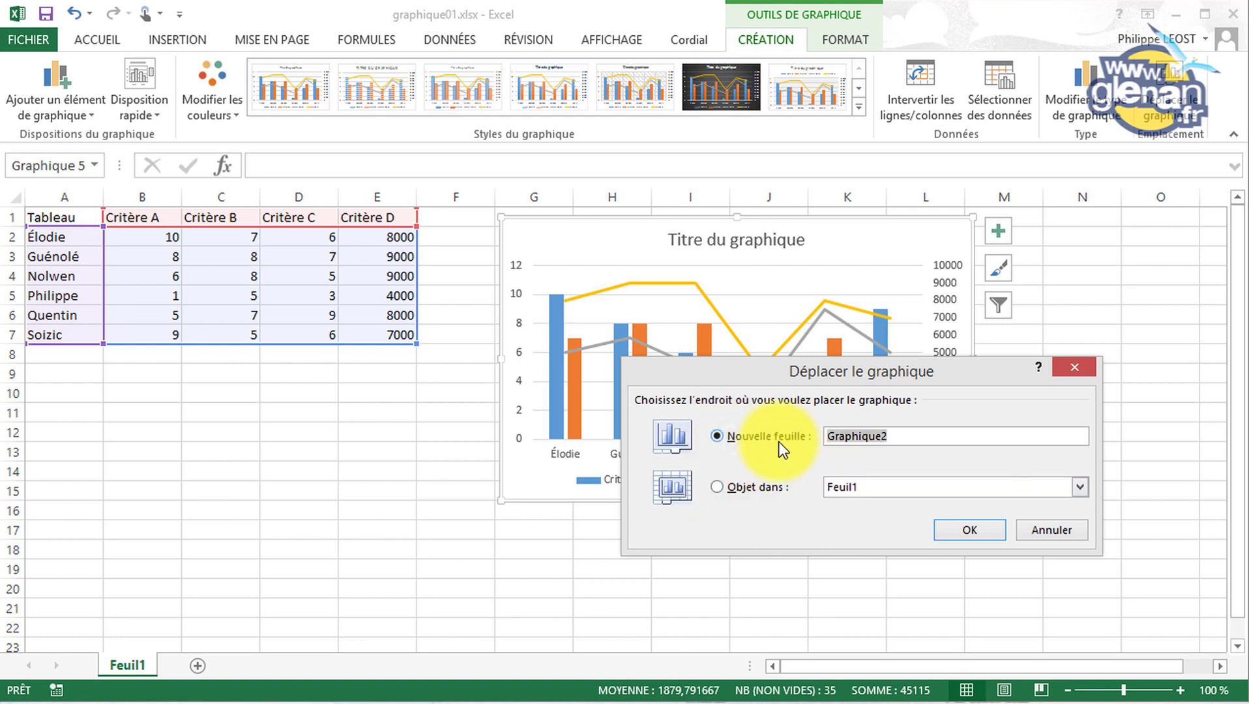
{"action": "left_click", "coordinate": [970, 529]}
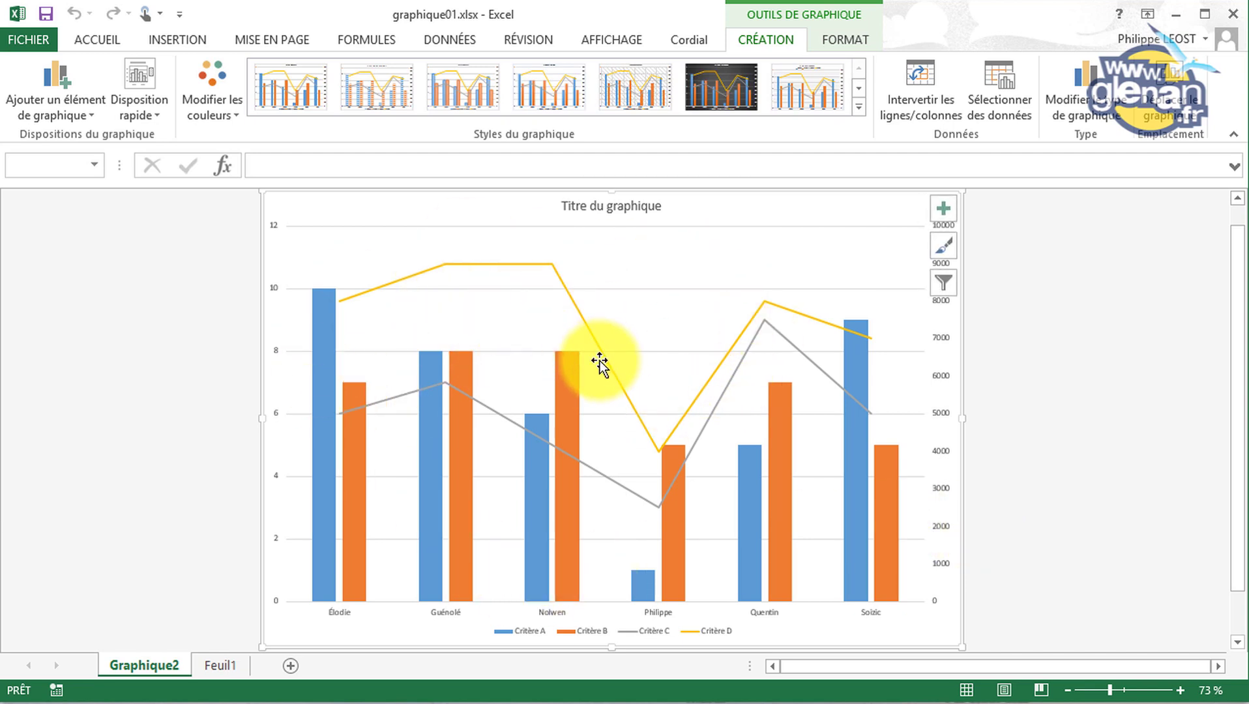
{"action": "left_click", "coordinate": [1091, 339]}
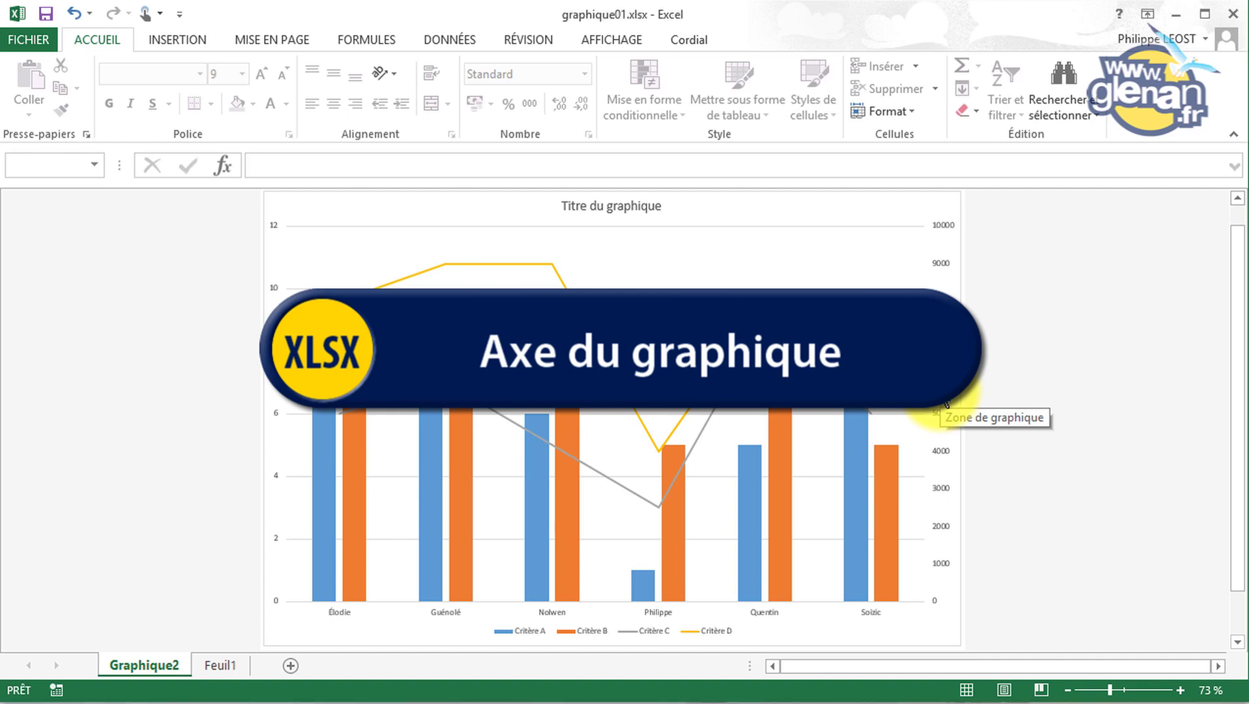
Step: Set the secondary vertical axis minimum to 3000 in the axis format options, and close them
{"action": "right_click", "coordinate": [939, 375]}
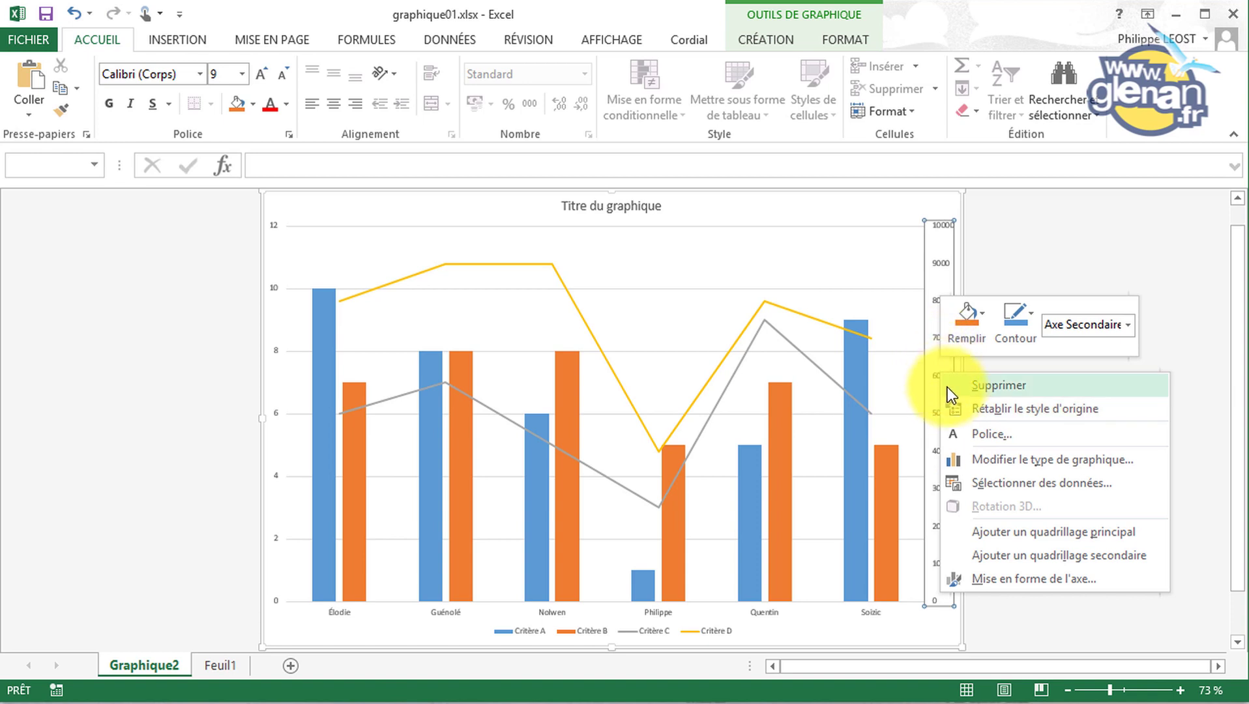
{"action": "left_click", "coordinate": [1004, 579]}
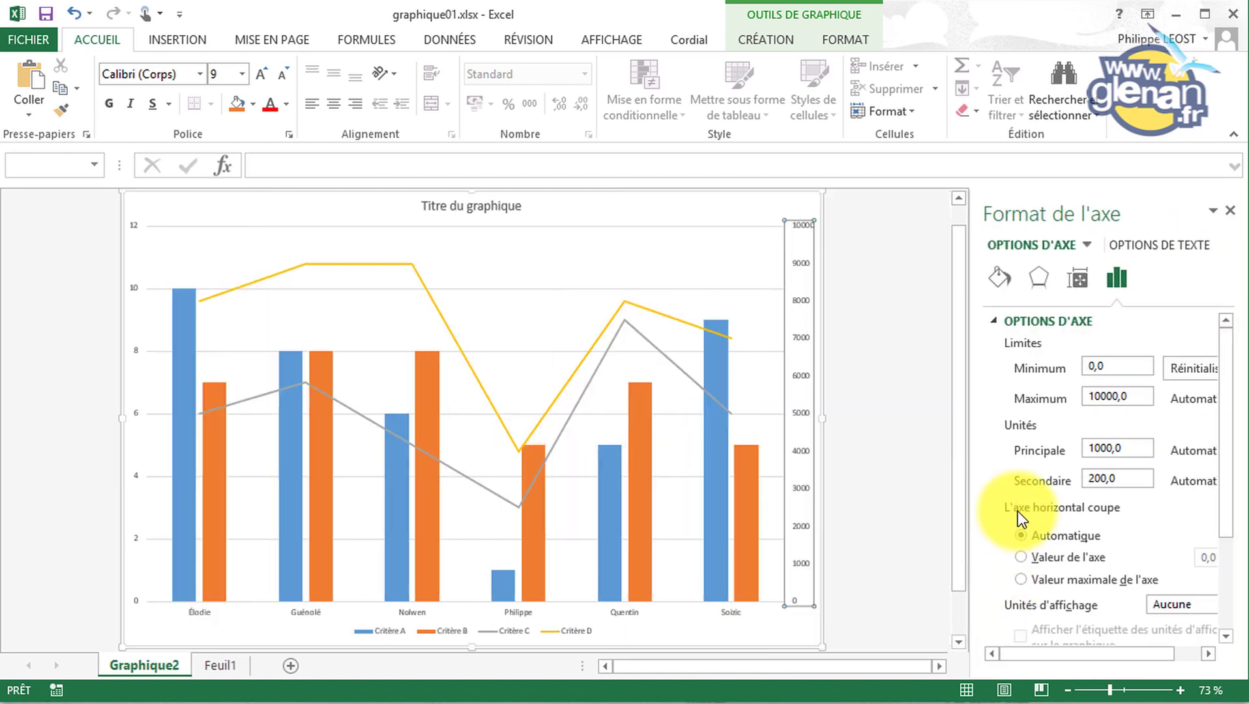
{"action": "left_click", "coordinate": [1107, 367]}
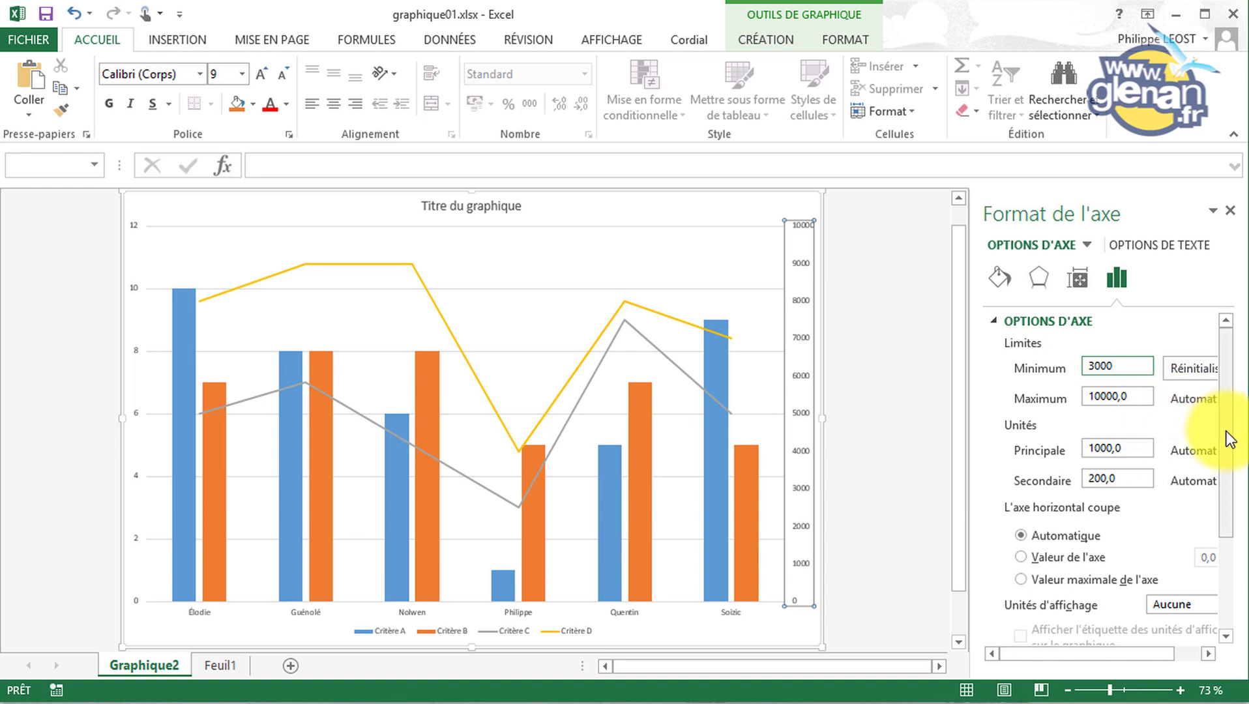
{"action": "left_click_drag", "start_coordinate": [1228, 449], "coordinate": [1234, 590]}
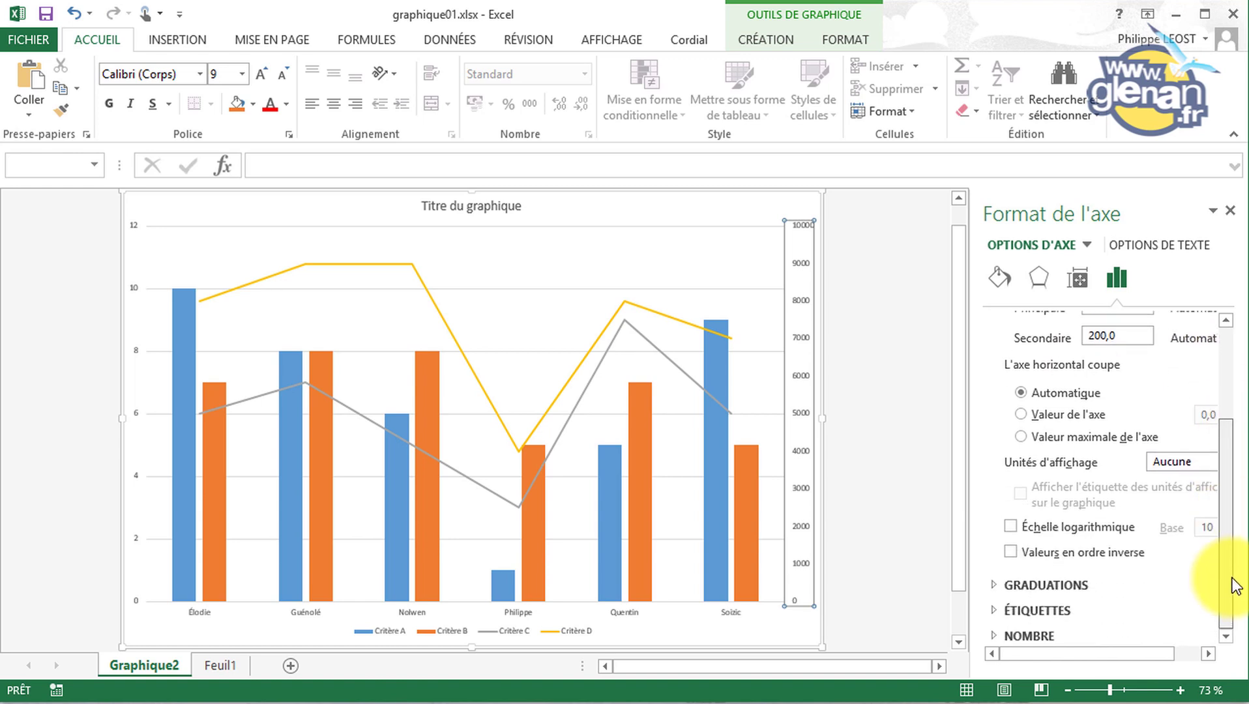
{"action": "scroll", "coordinate": [1229, 578], "scroll_direction": "up", "scroll_amount": 5}
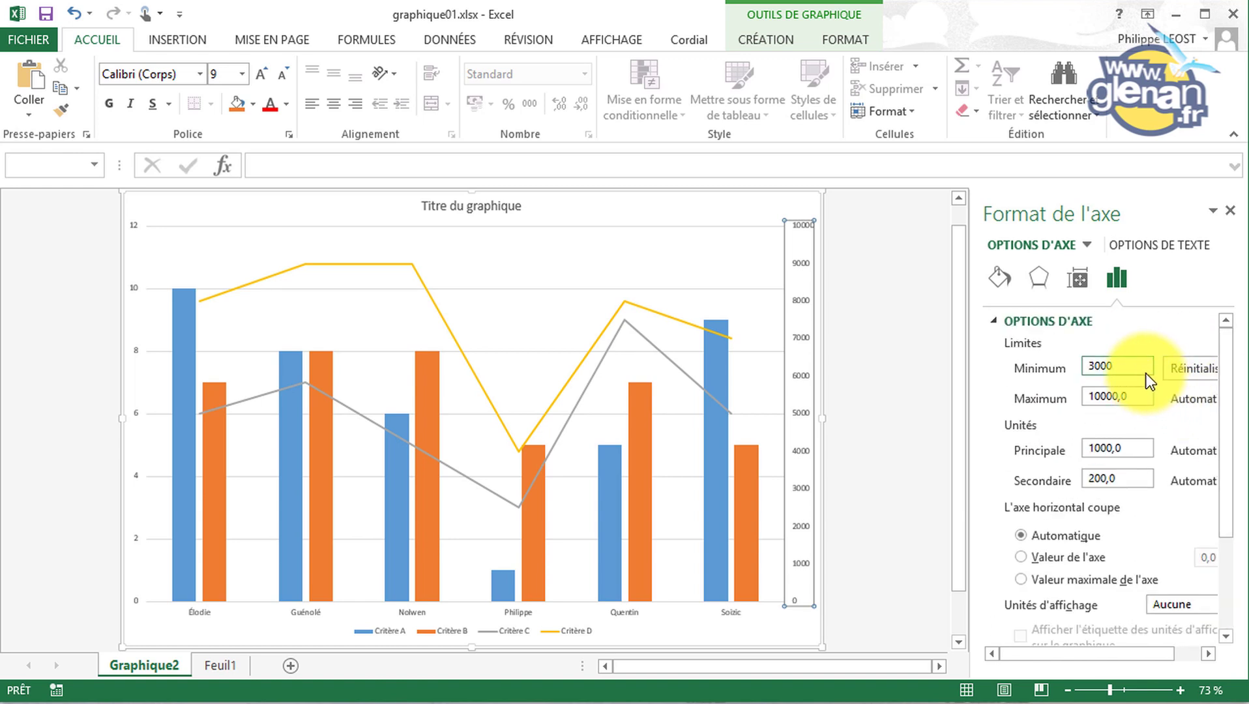
{"action": "left_click", "coordinate": [1135, 364]}
{"action": "key", "text": "Return"}
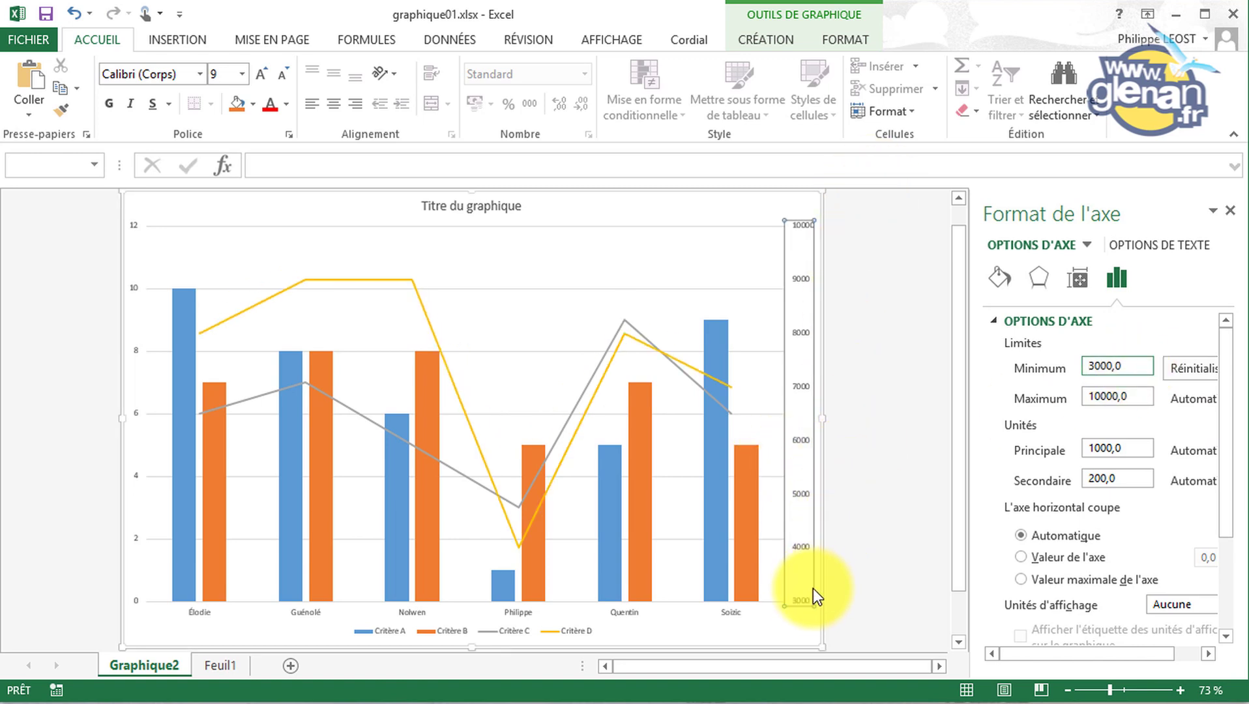
{"action": "left_click", "coordinate": [1229, 210]}
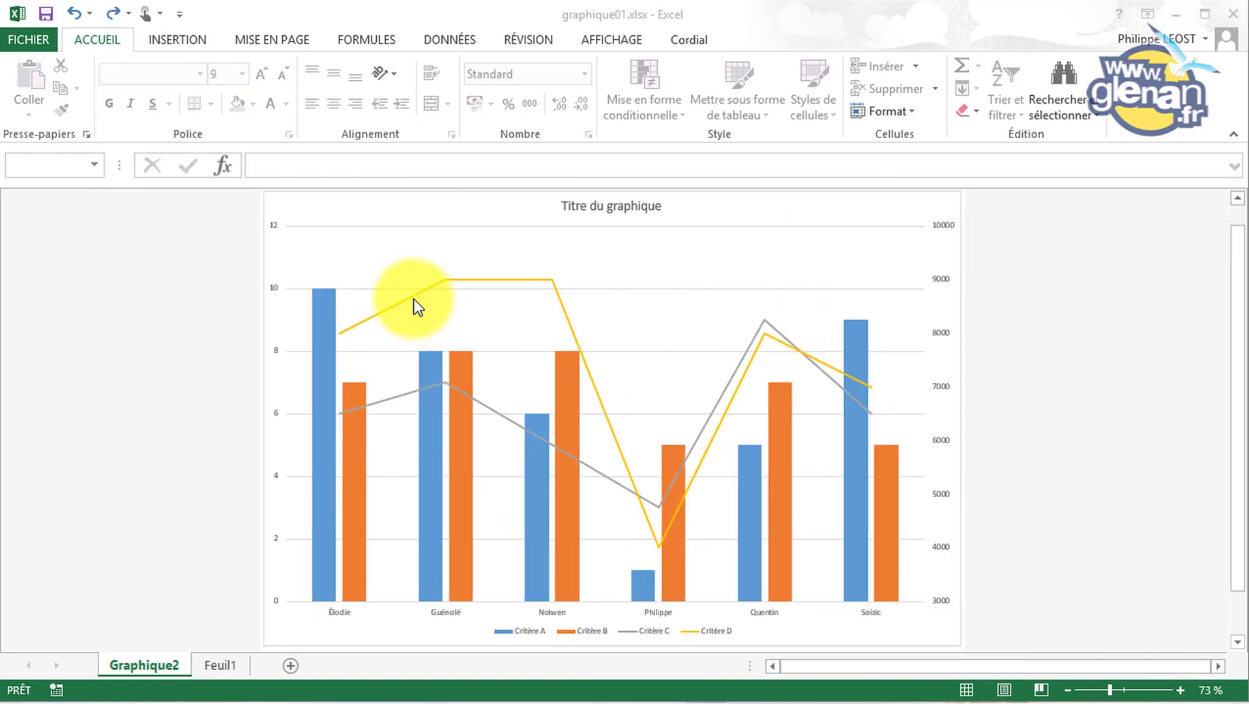
Step: Add data labels to the yellow Critère D line
{"action": "mouse_move", "coordinate": [414, 299]}
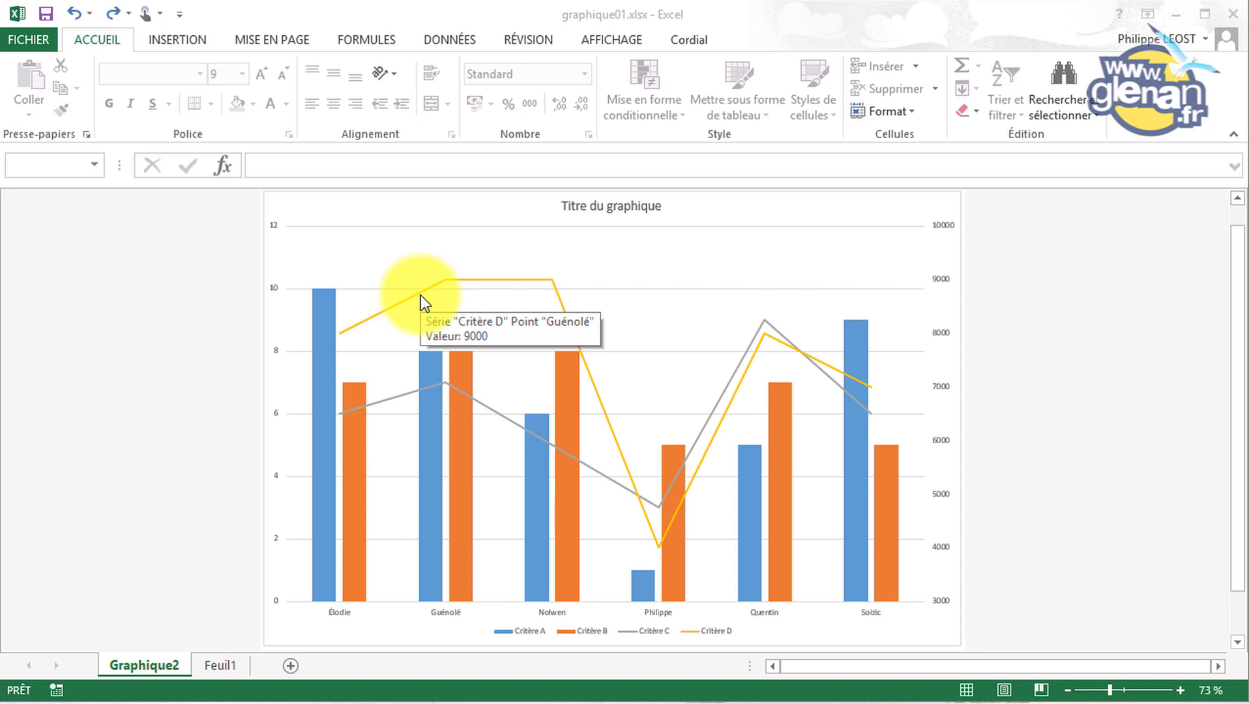
{"action": "right_click", "coordinate": [421, 294]}
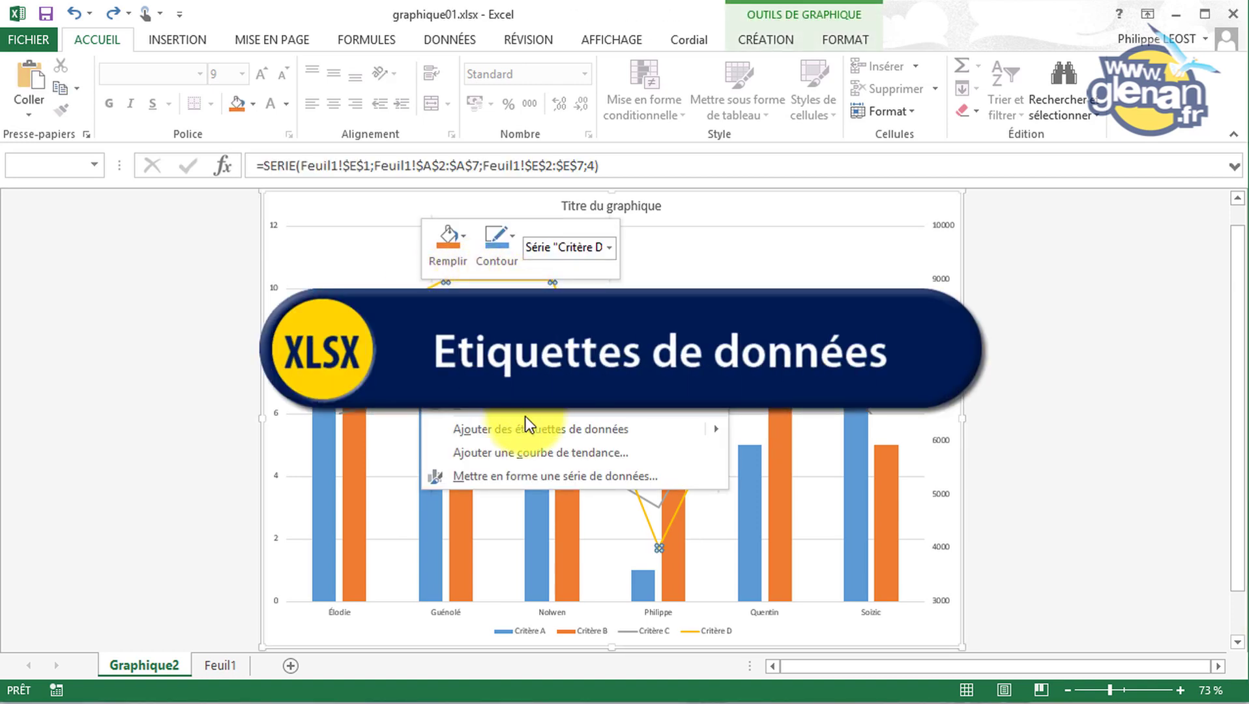
{"action": "mouse_move", "coordinate": [529, 431]}
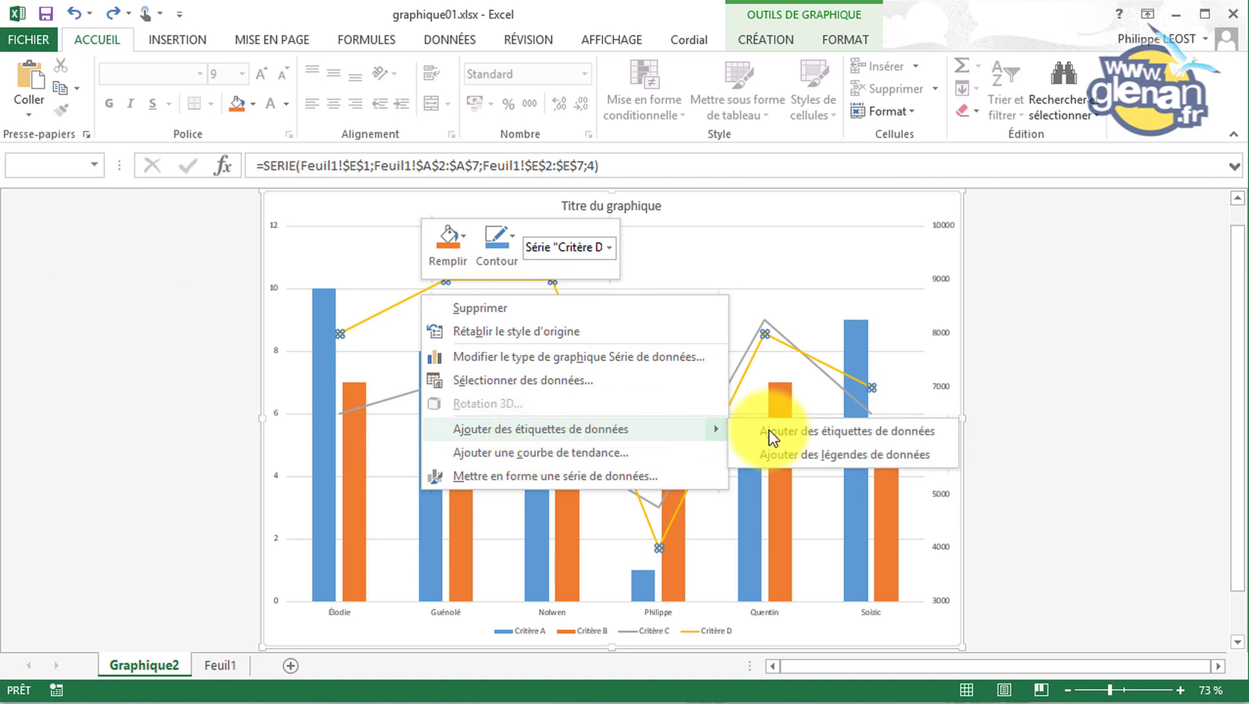
{"action": "left_click", "coordinate": [812, 433]}
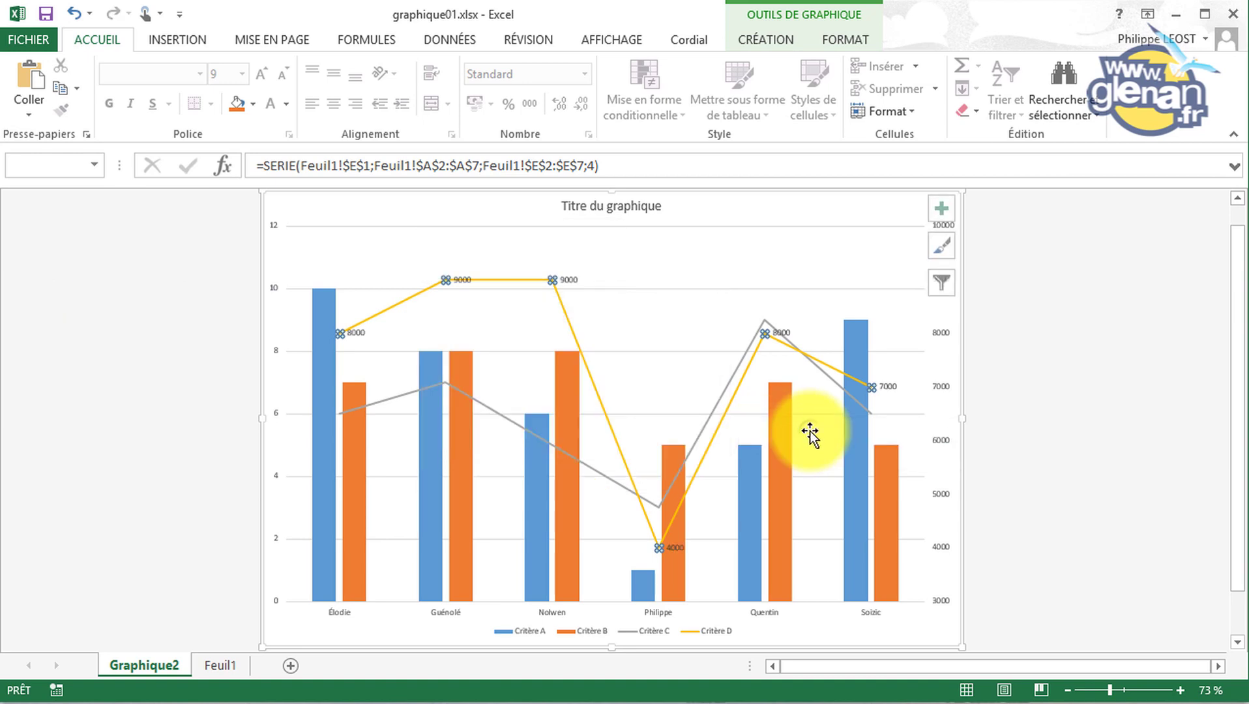
Step: Add data labels to the blue Critère A columns and the orange Critère B columns
{"action": "right_click", "coordinate": [327, 304]}
{"action": "mouse_move", "coordinate": [383, 437]}
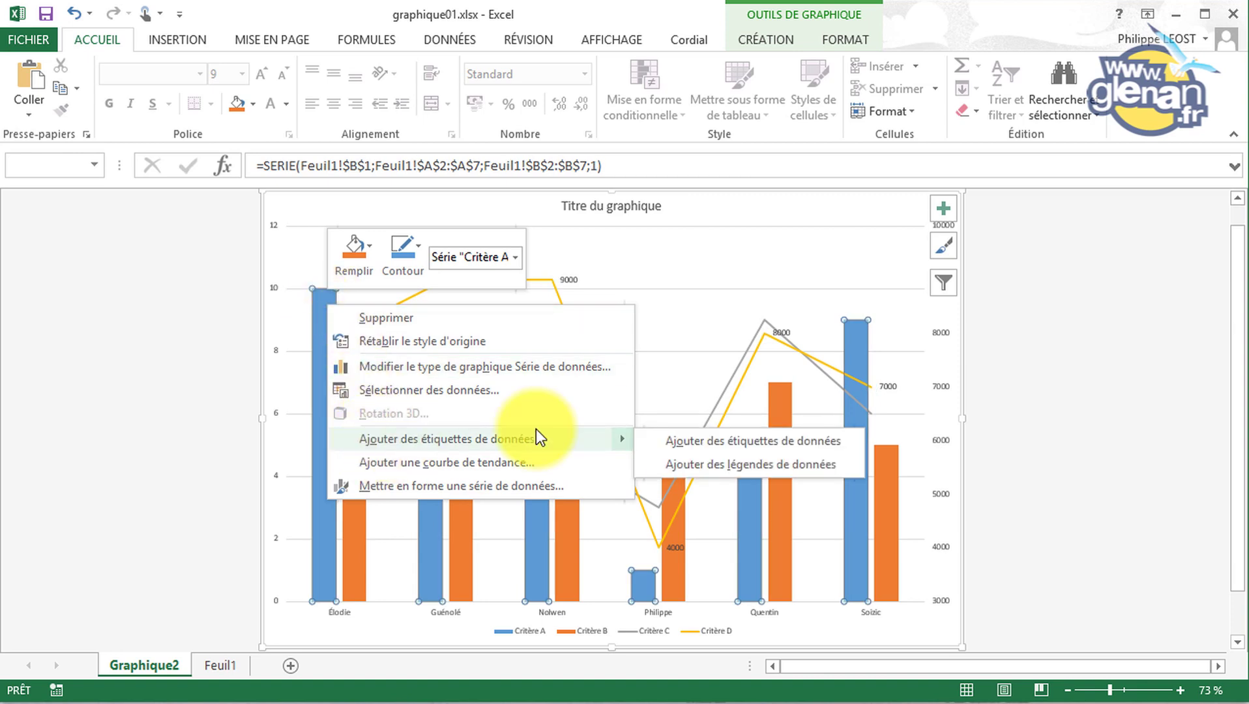
{"action": "left_click", "coordinate": [697, 439]}
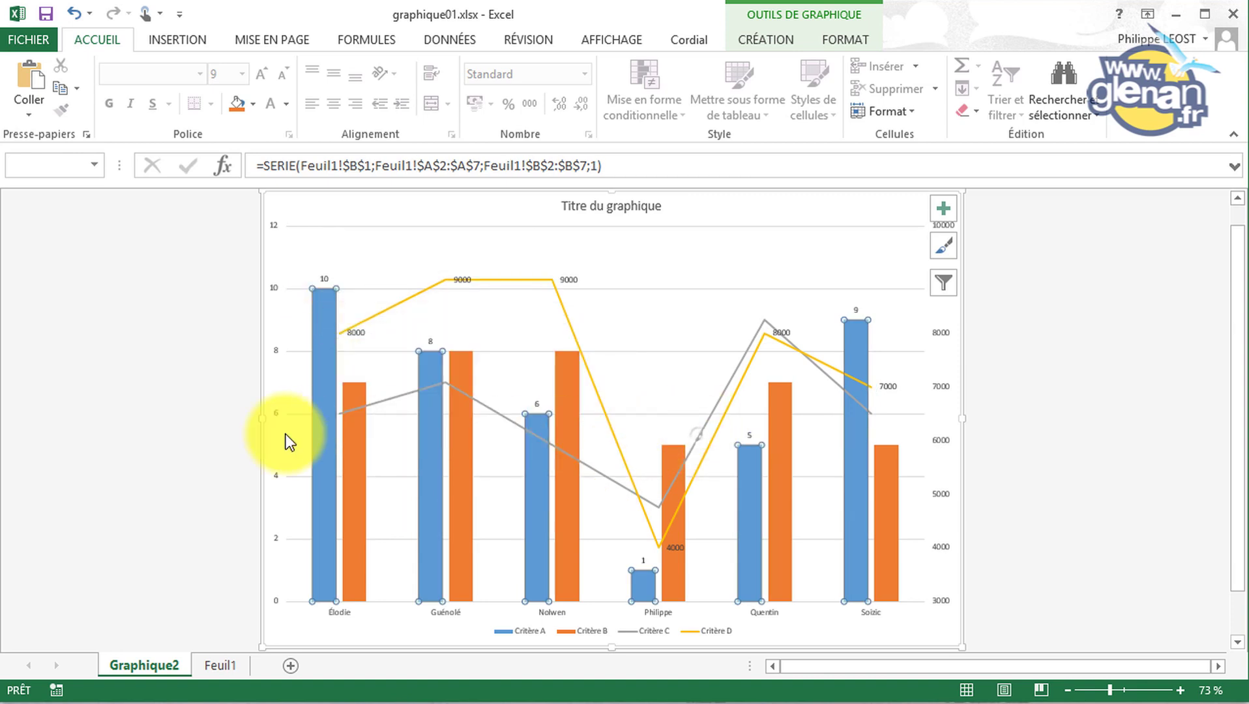
{"action": "right_click", "coordinate": [355, 391]}
{"action": "mouse_move", "coordinate": [469, 524]}
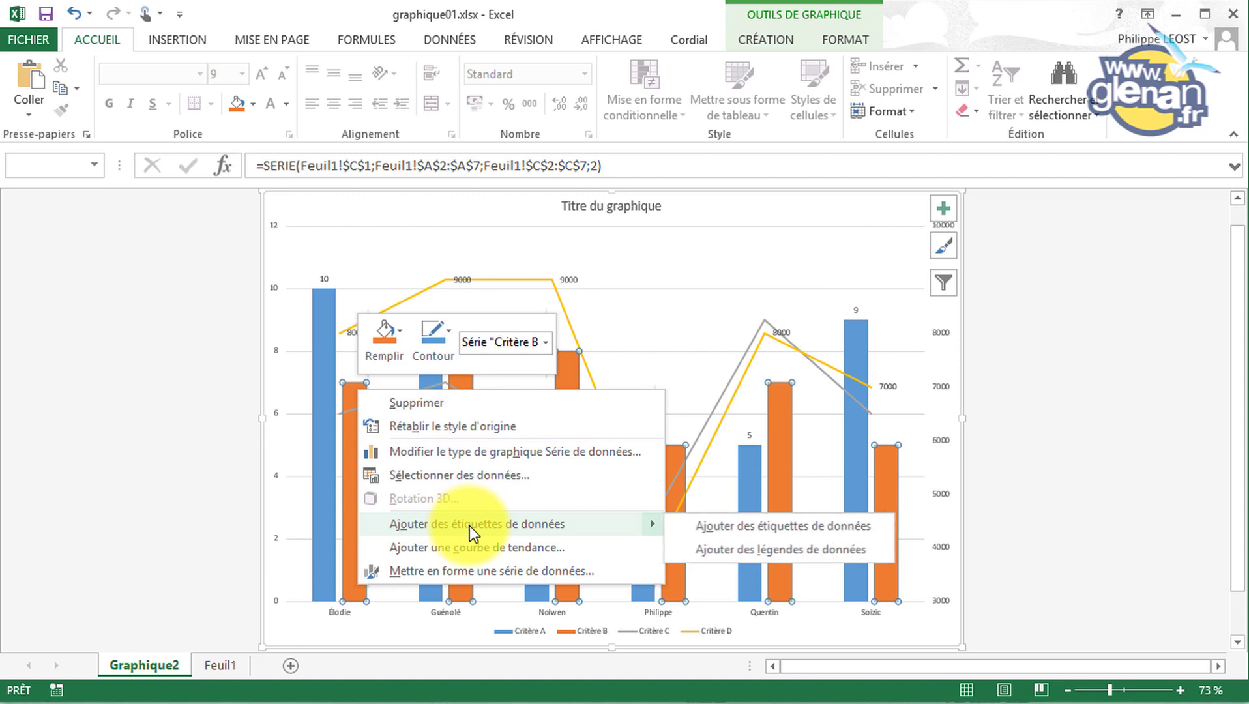
{"action": "left_click", "coordinate": [724, 528]}
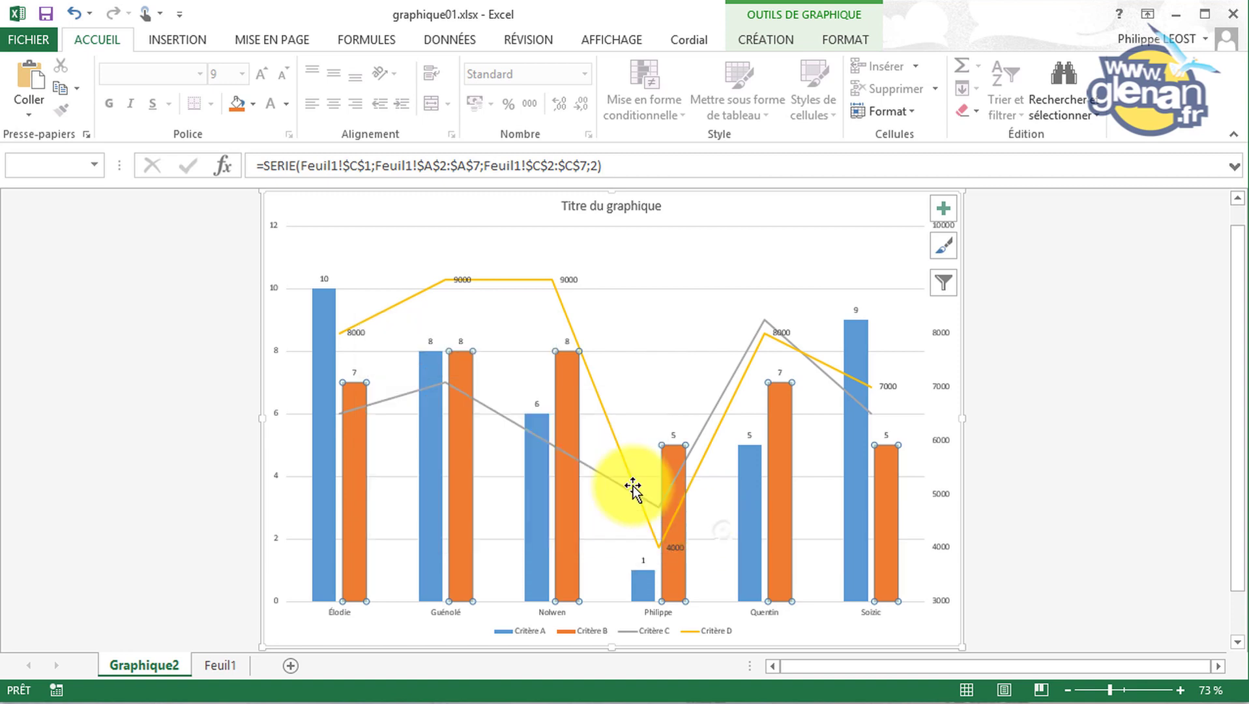
Step: Add data labels to the grey Critère C line
{"action": "right_click", "coordinate": [500, 414]}
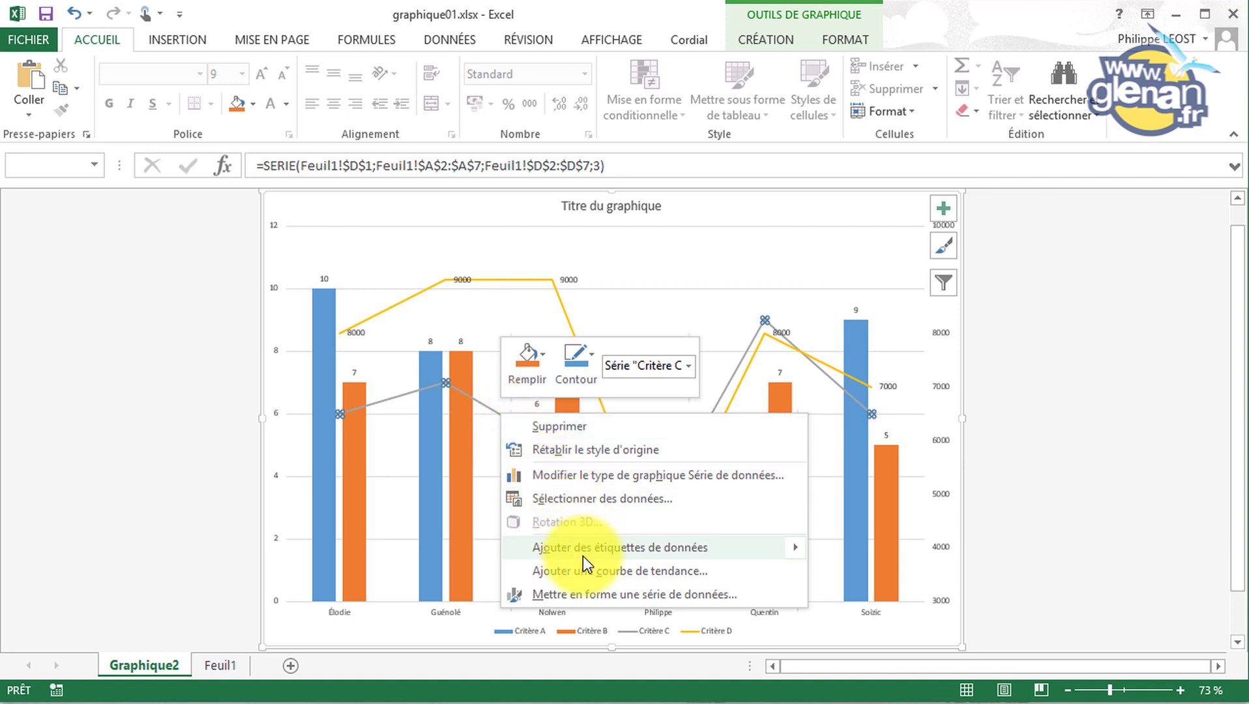
{"action": "mouse_move", "coordinate": [583, 556]}
{"action": "left_click", "coordinate": [945, 551]}
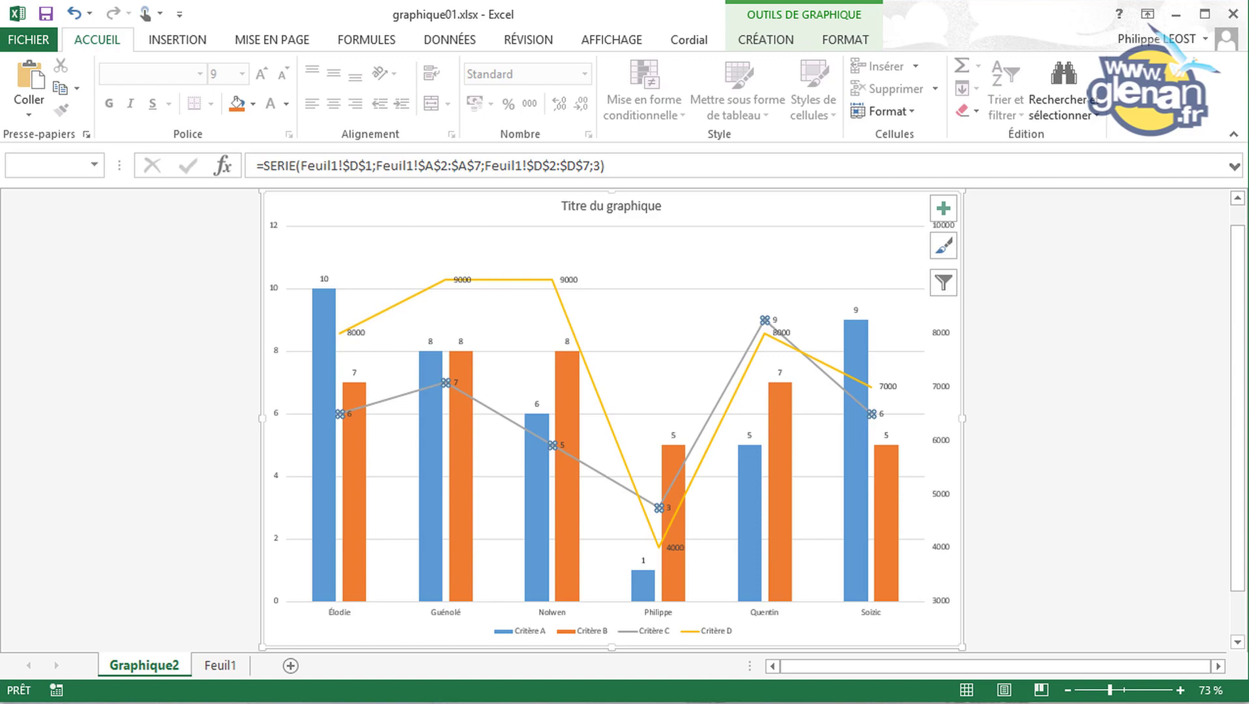
Step: Switch to Adobe Reader to examine the annotated model chart in WKS_GRAF.pdf, and return to the Excel chart
{"action": "key", "text": "alt+Tab"}
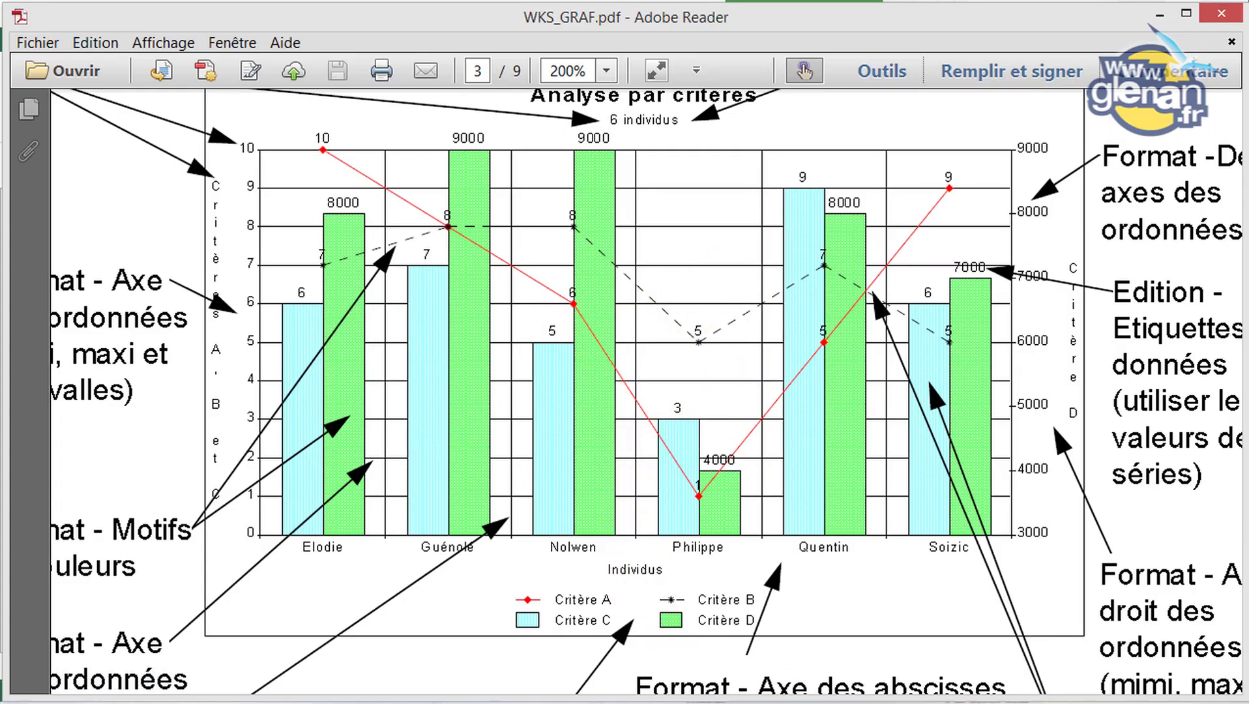
{"action": "left_click", "coordinate": [1166, 19]}
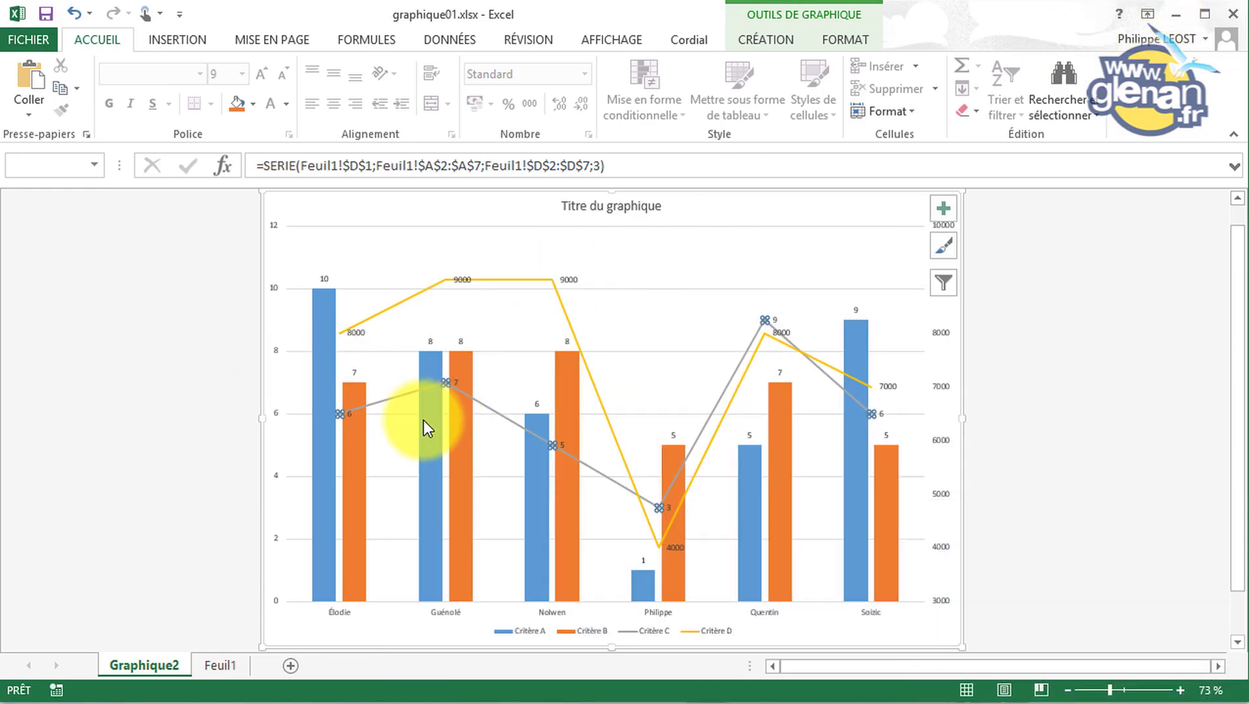
Step: Format the grey Critère C series line with the fine dotted dash type, the second one offered
{"action": "right_click", "coordinate": [711, 414]}
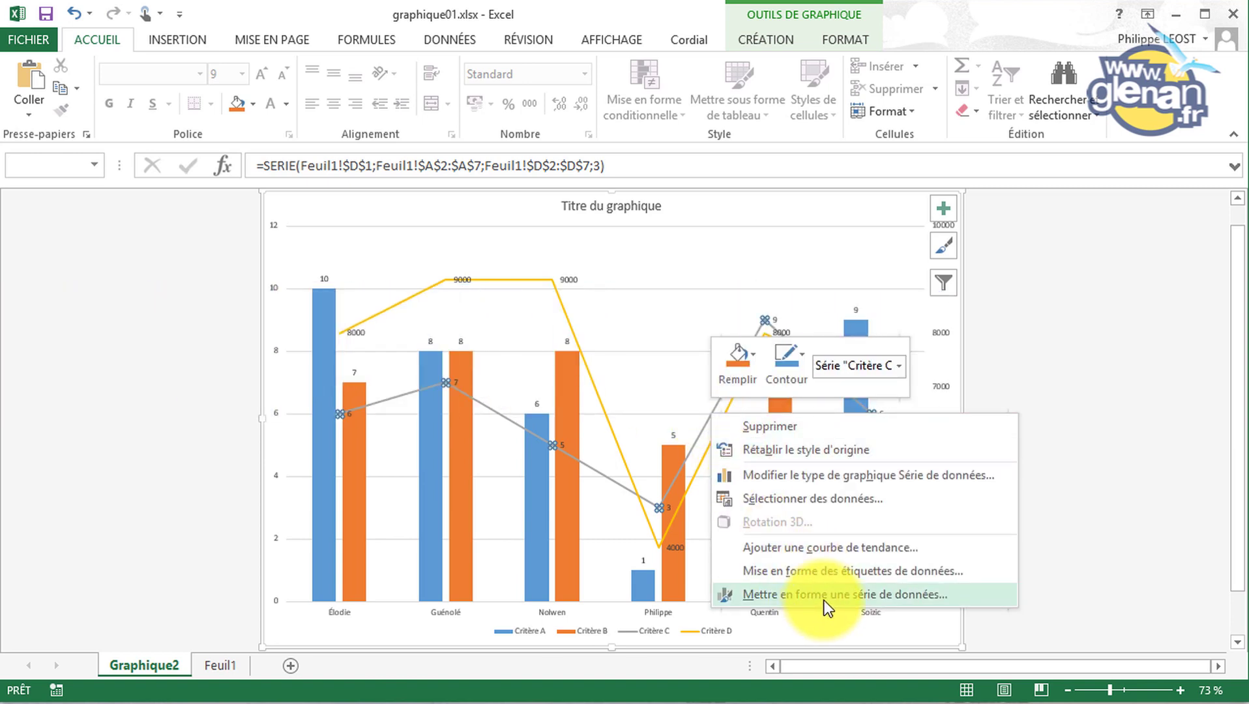
{"action": "left_click", "coordinate": [823, 593]}
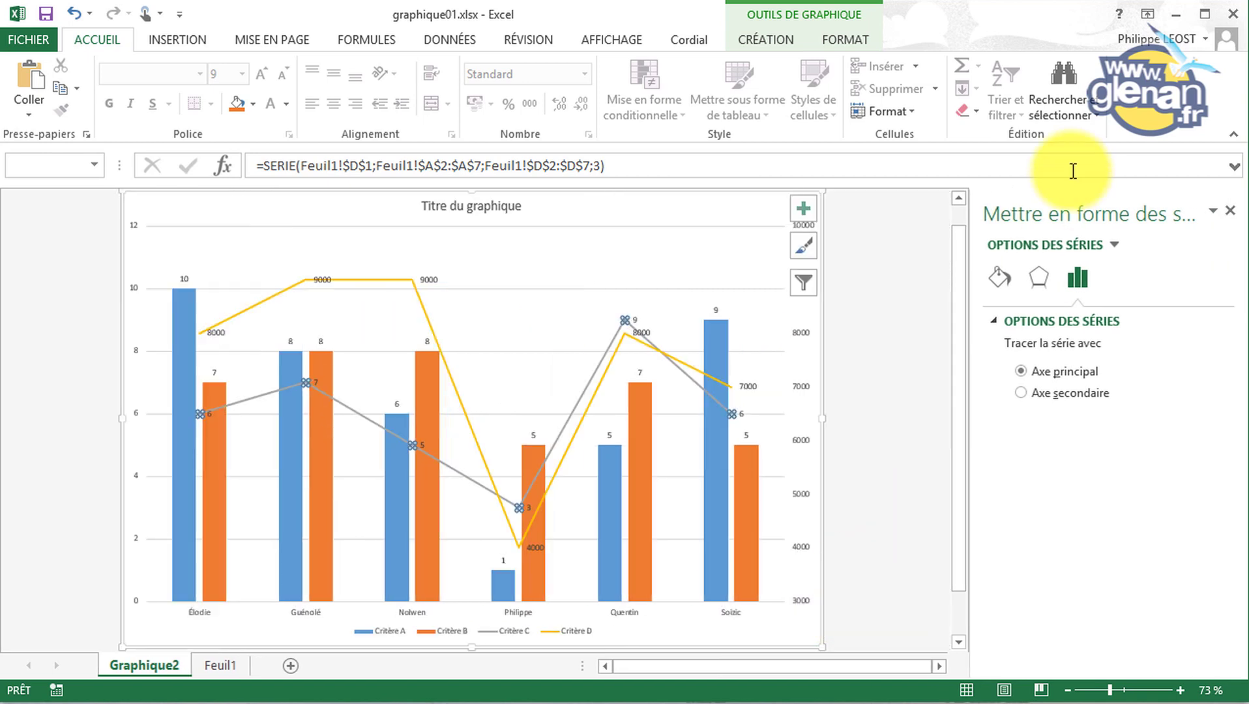
{"action": "left_click", "coordinate": [1004, 275]}
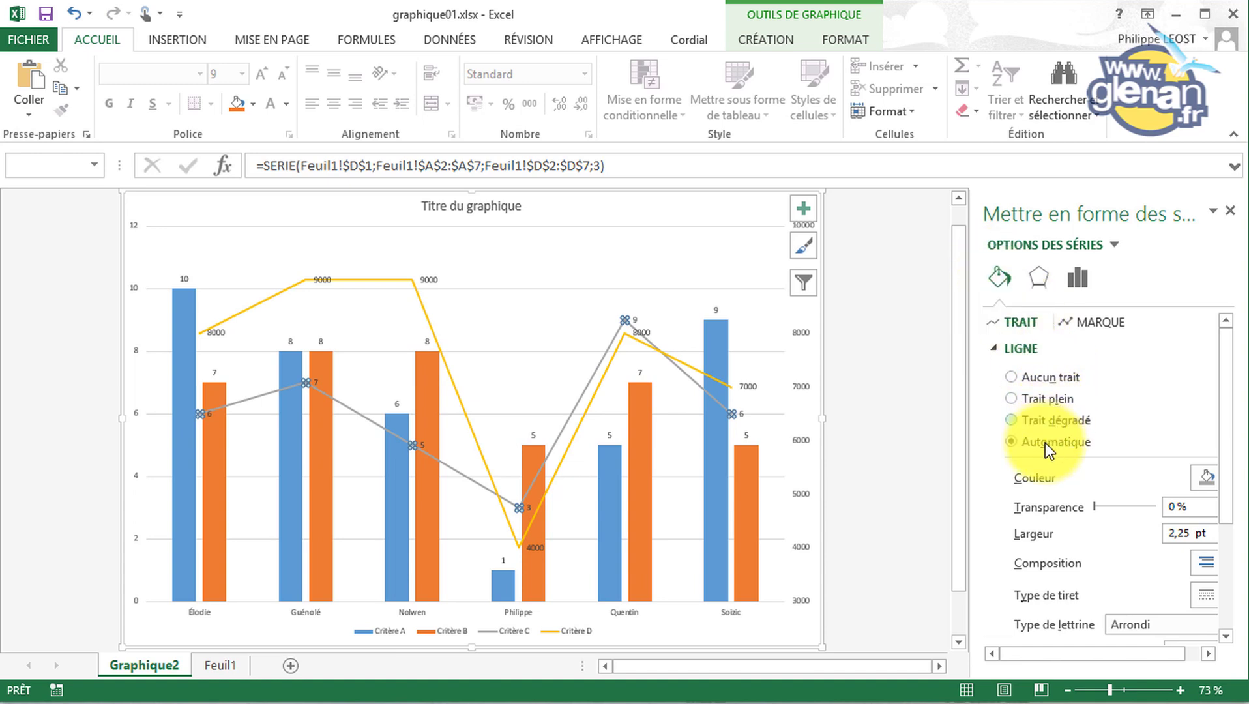
{"action": "left_click_drag", "start_coordinate": [1231, 518], "coordinate": [1230, 633]}
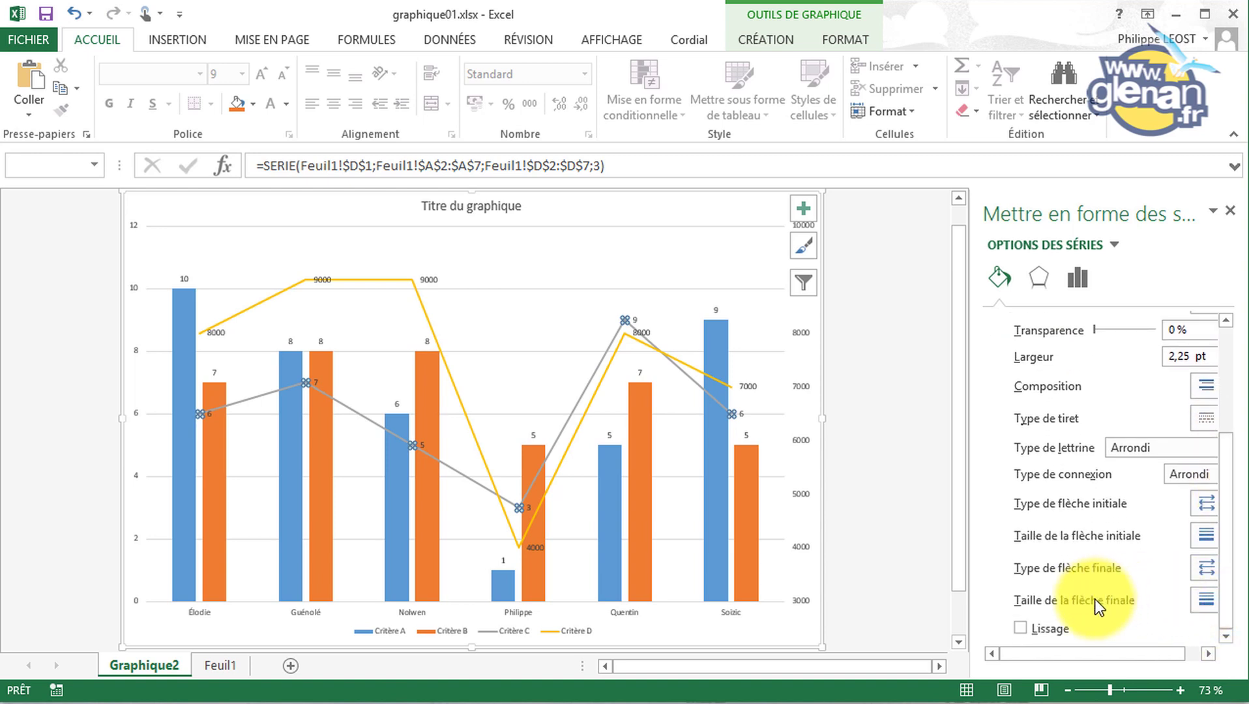
{"action": "left_click", "coordinate": [1203, 419]}
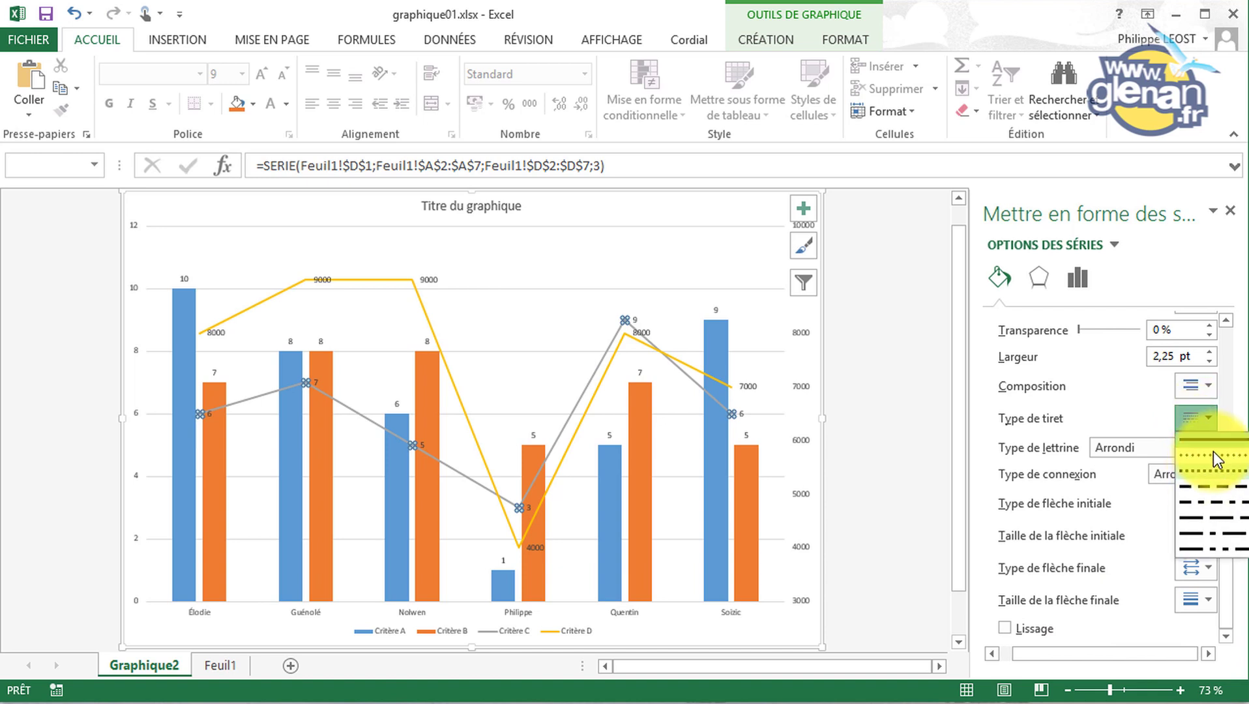
{"action": "left_click", "coordinate": [1213, 457]}
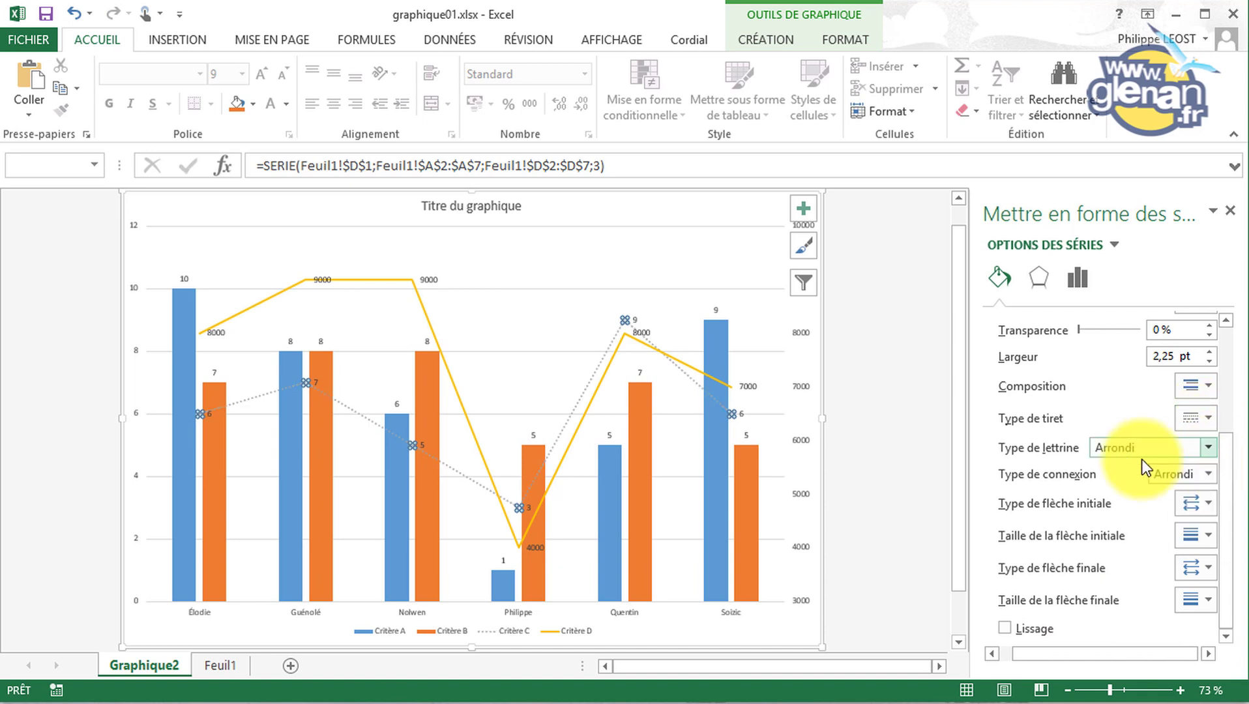
{"action": "left_click", "coordinate": [923, 426]}
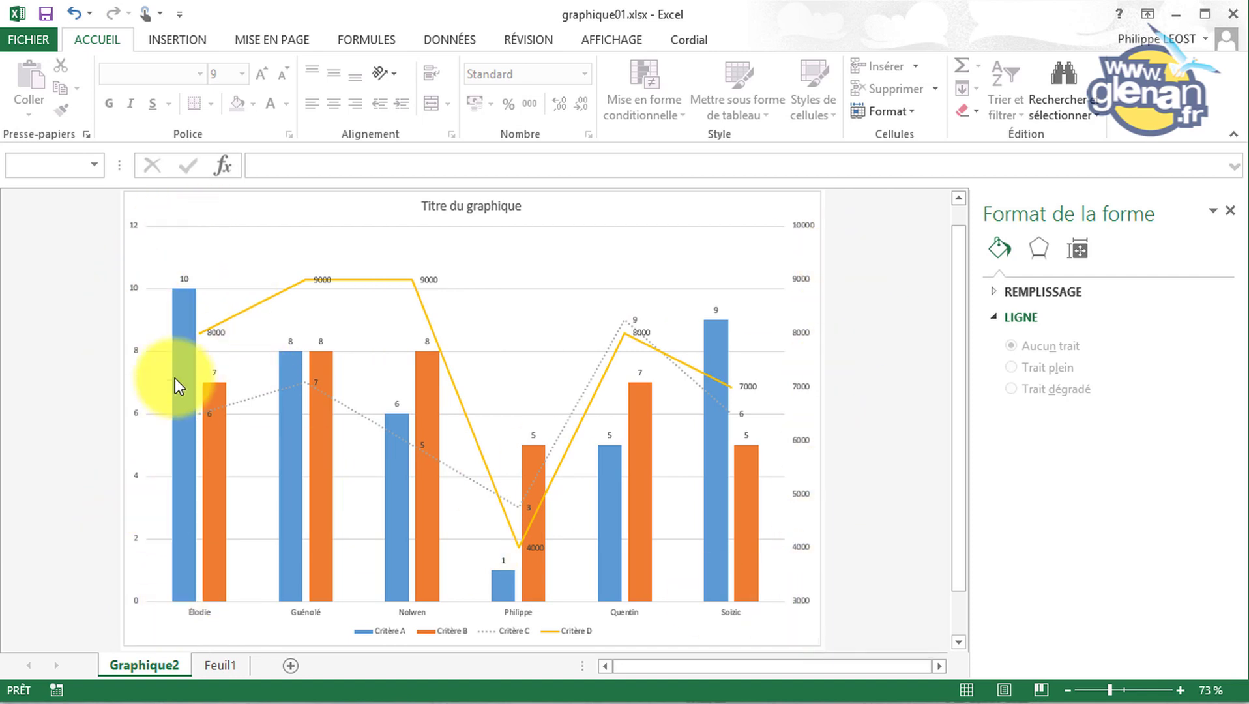
Step: Select the chart area and display its fill and border formatting options
{"action": "right_click", "coordinate": [141, 257]}
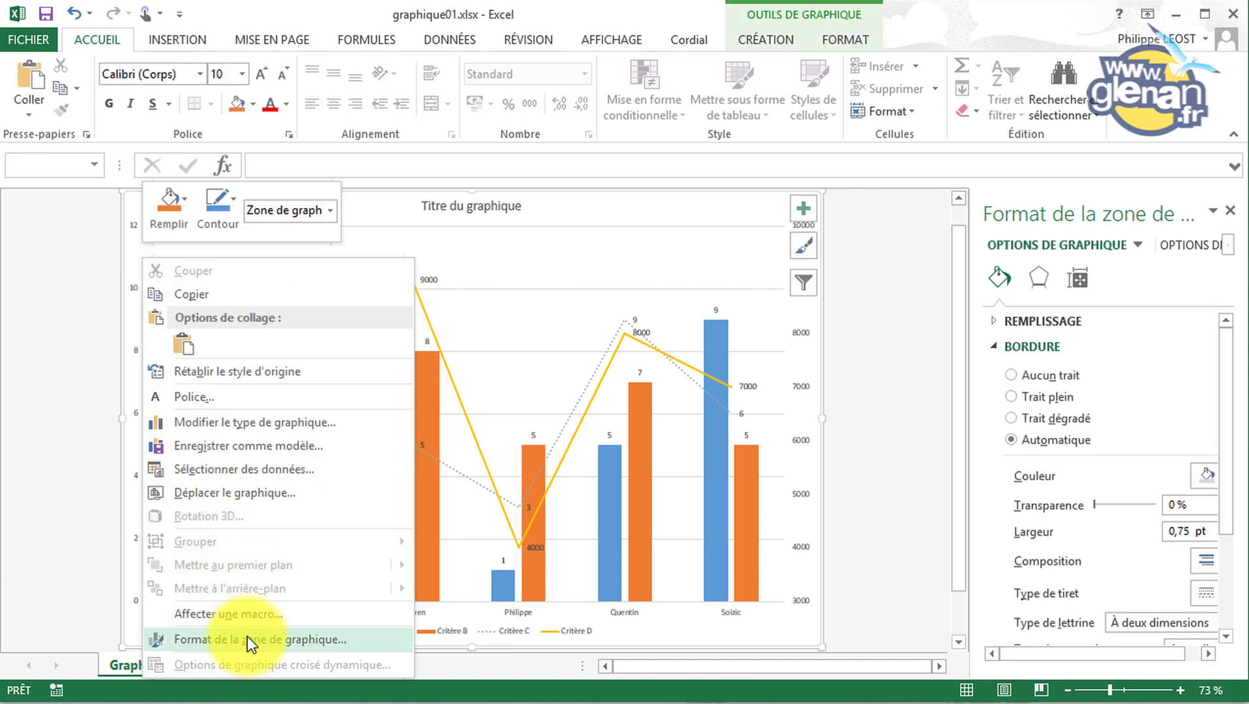
{"action": "left_click", "coordinate": [944, 313]}
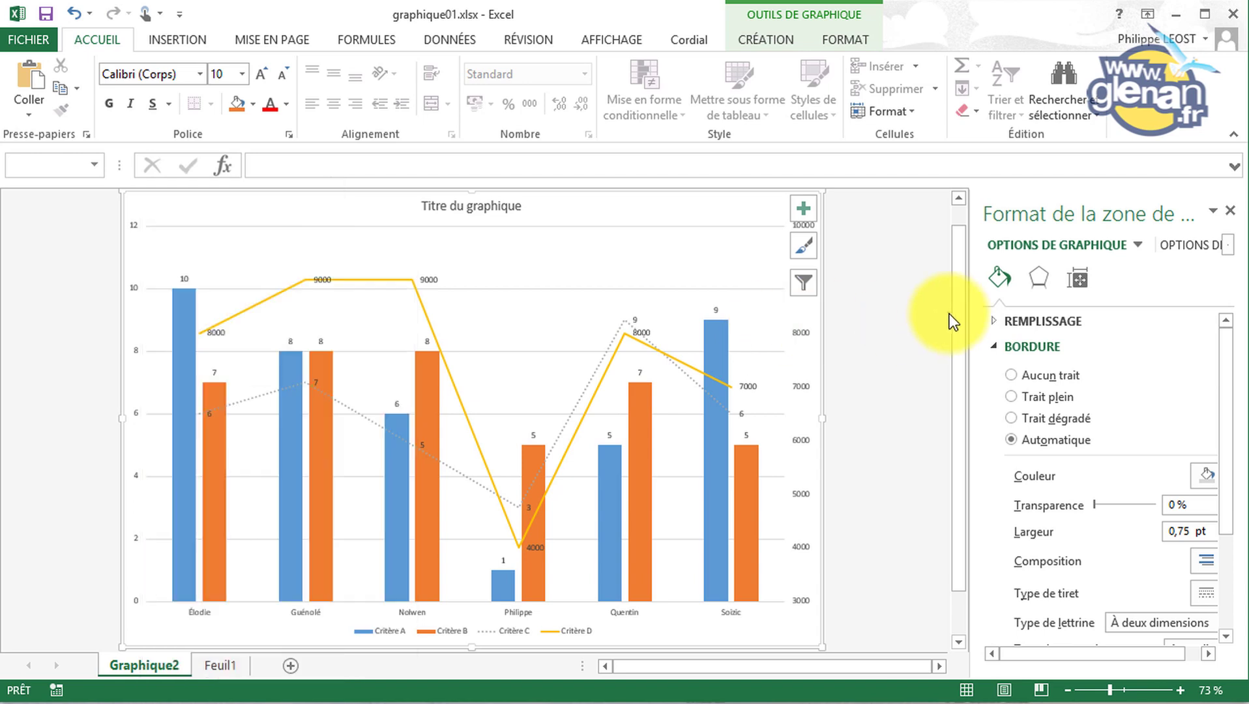